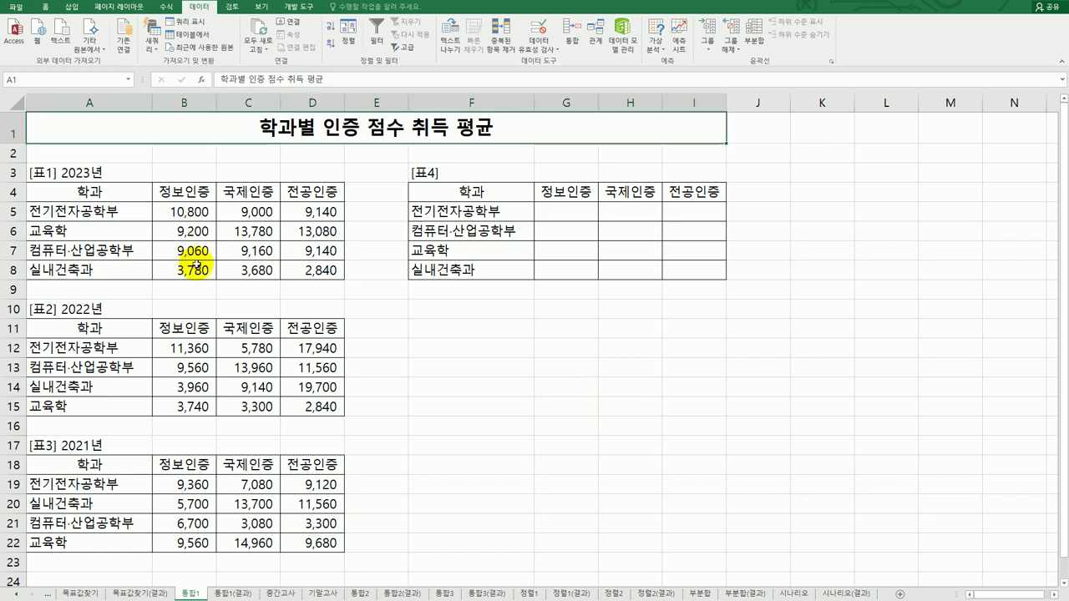
Examine the yearly source tables [표1] to [표3] and the column headings of the empty table [표4].
left_click(209, 386)
left_click(212, 513)
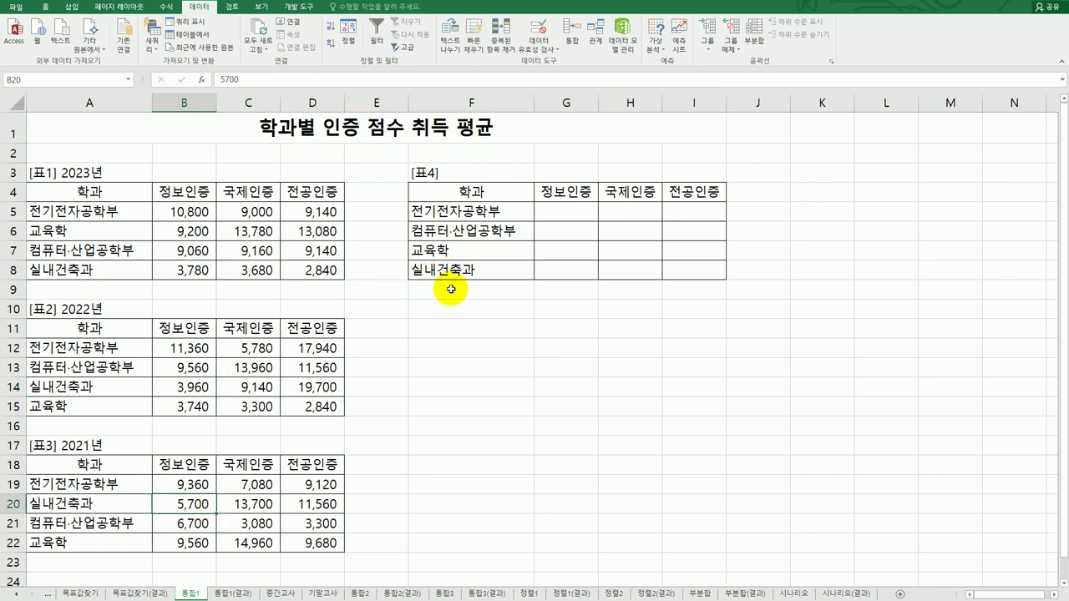
left_click(555, 197)
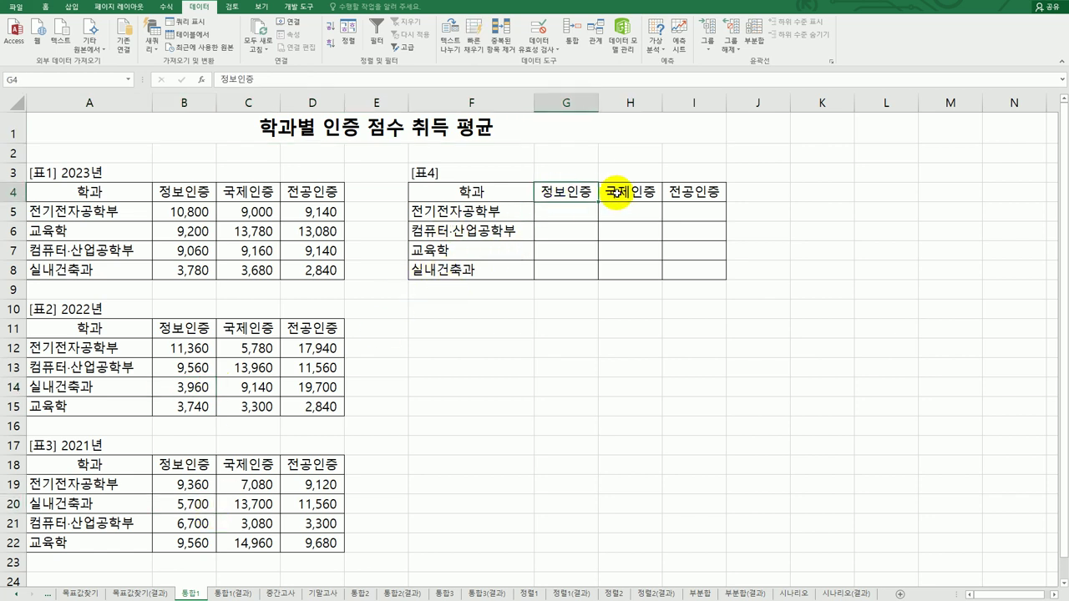
left_click(622, 194)
left_click(685, 196)
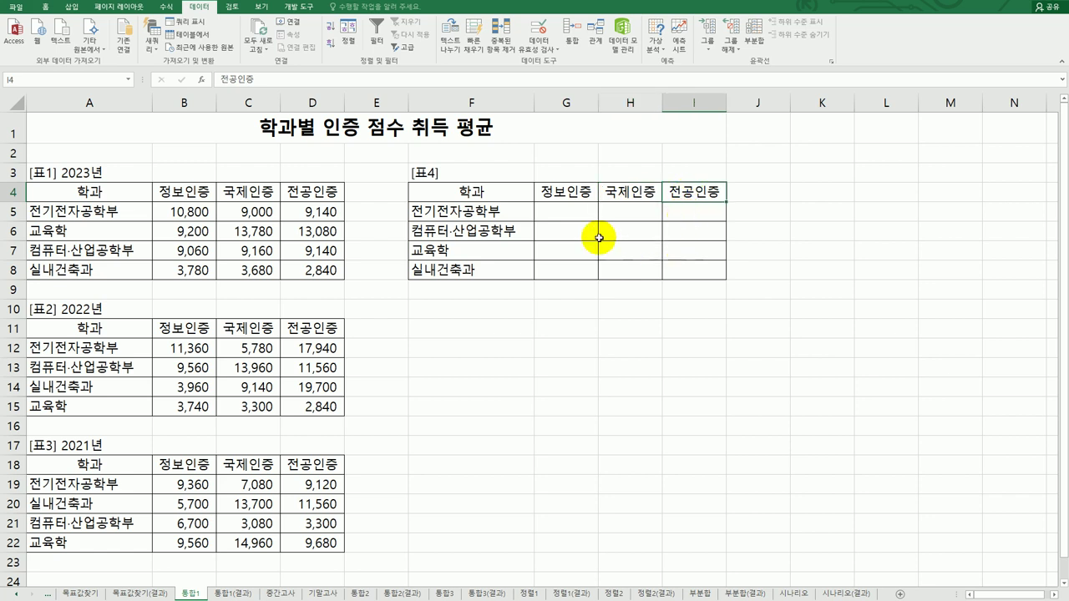
left_click_drag(105, 194, 338, 269)
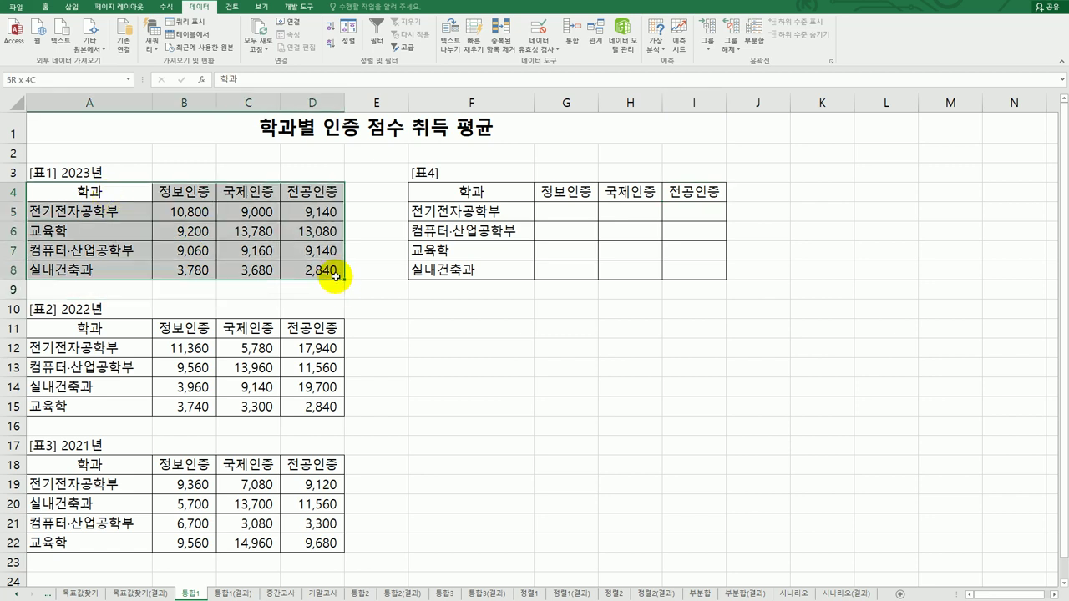
left_click(178, 406)
left_click(178, 524)
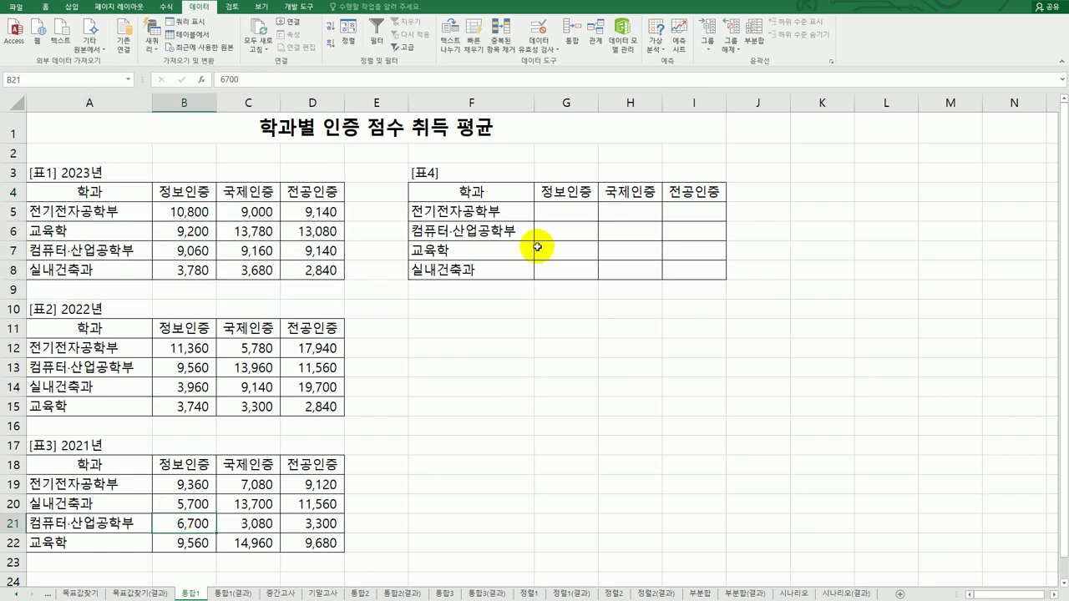
Start a Consolidate on the whole [표4] range F4:I8 with 평균 as its function.
mouse_move(486, 201)
left_mouse_down()
mouse_move(657, 198)
mouse_move(692, 265)
left_mouse_up()
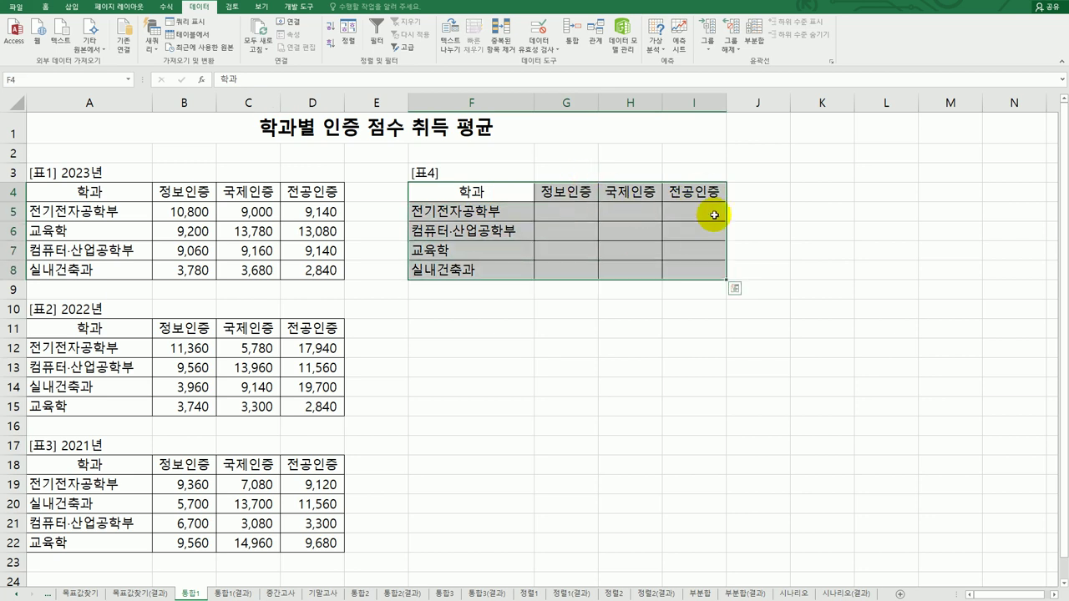
left_click_drag(484, 192, 690, 274)
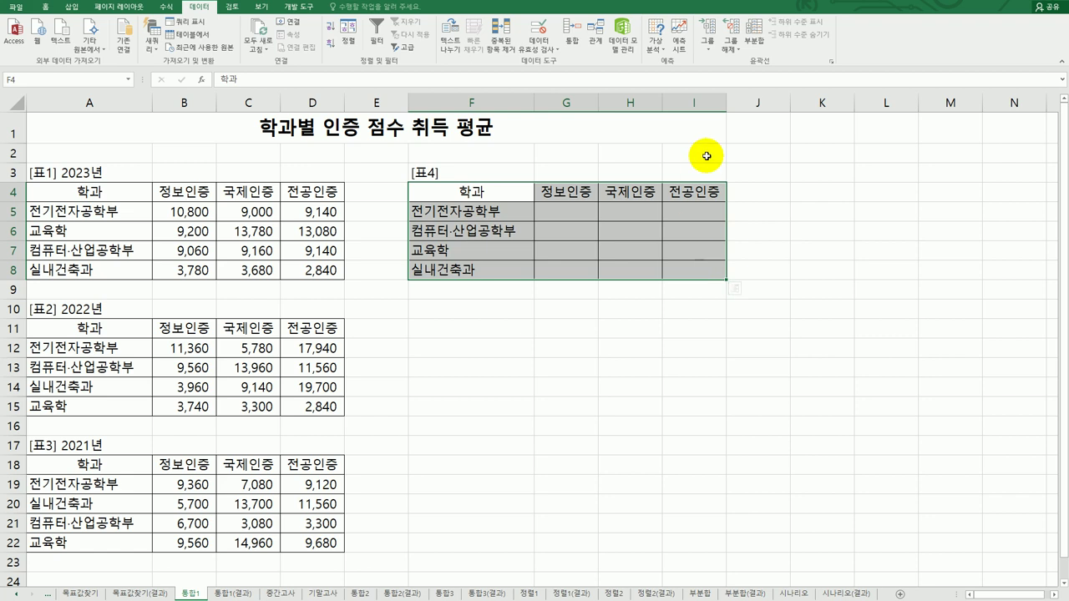
left_click(571, 46)
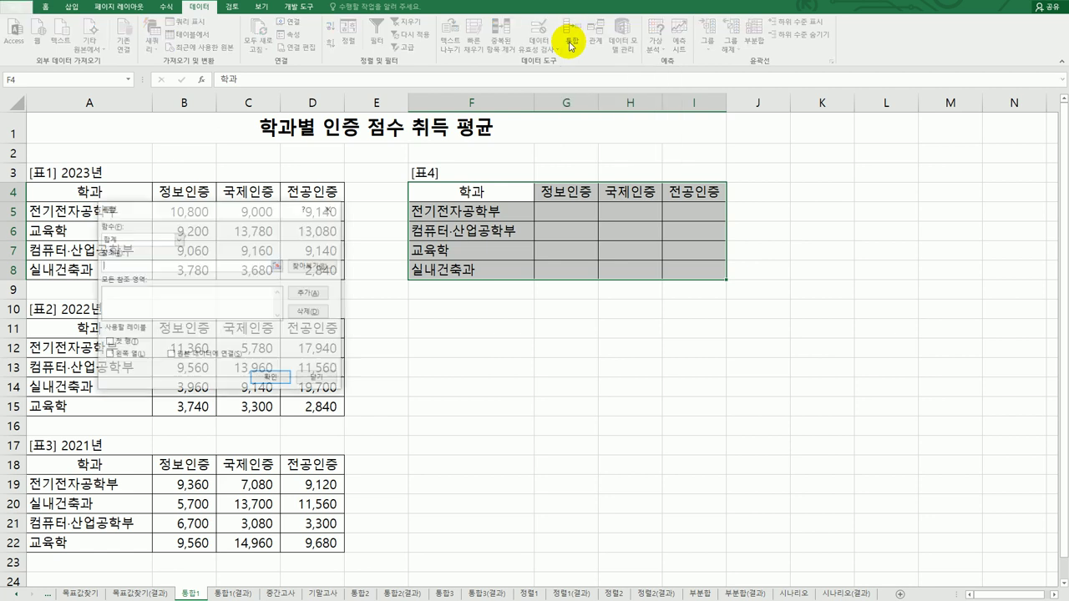
left_click_drag(255, 219, 615, 329)
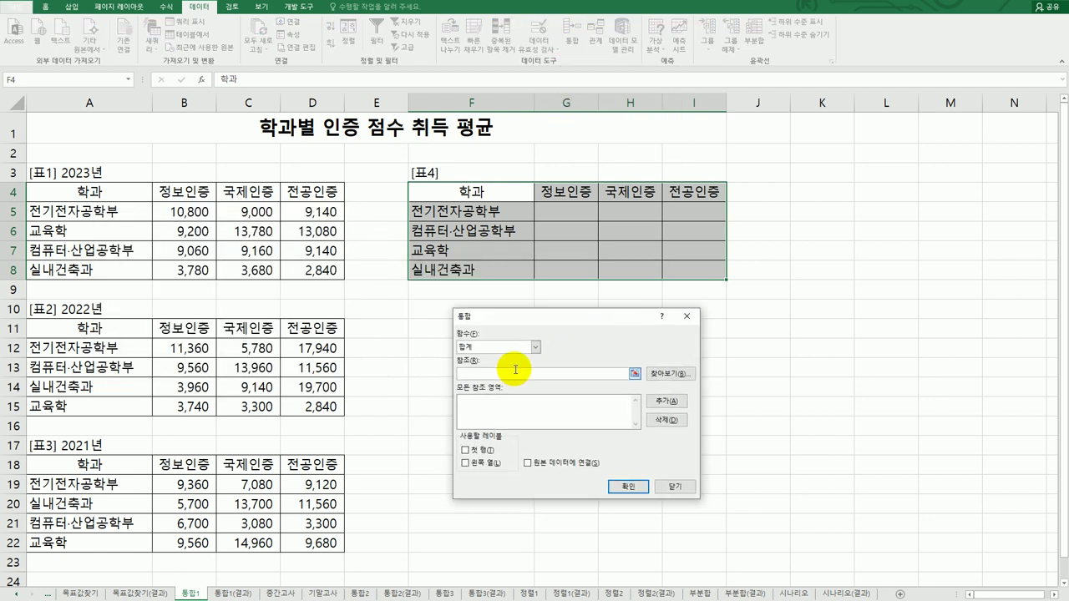
left_click(535, 348)
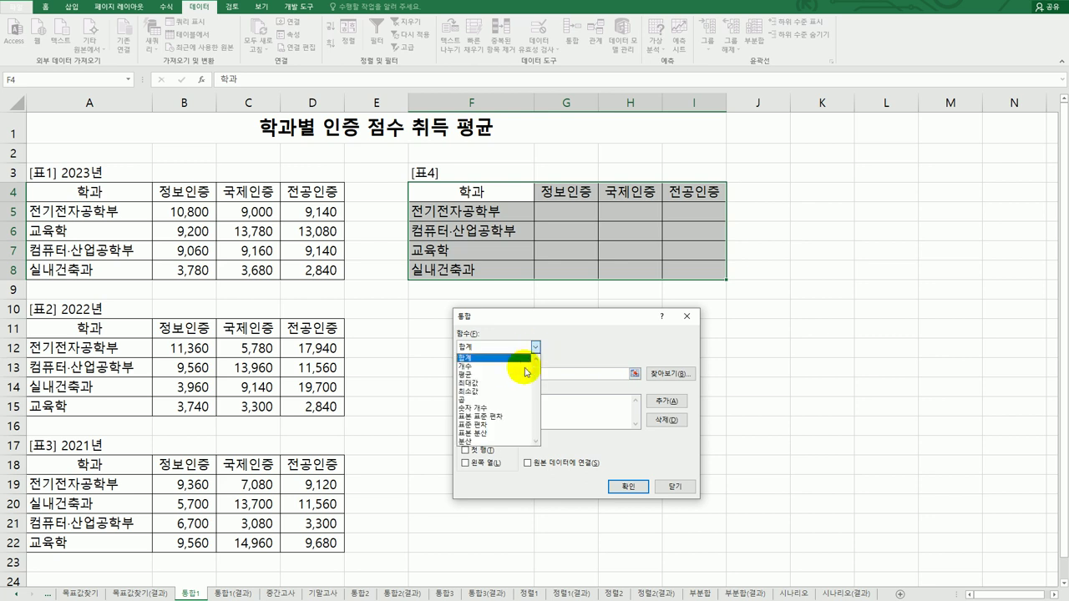
left_click(521, 373)
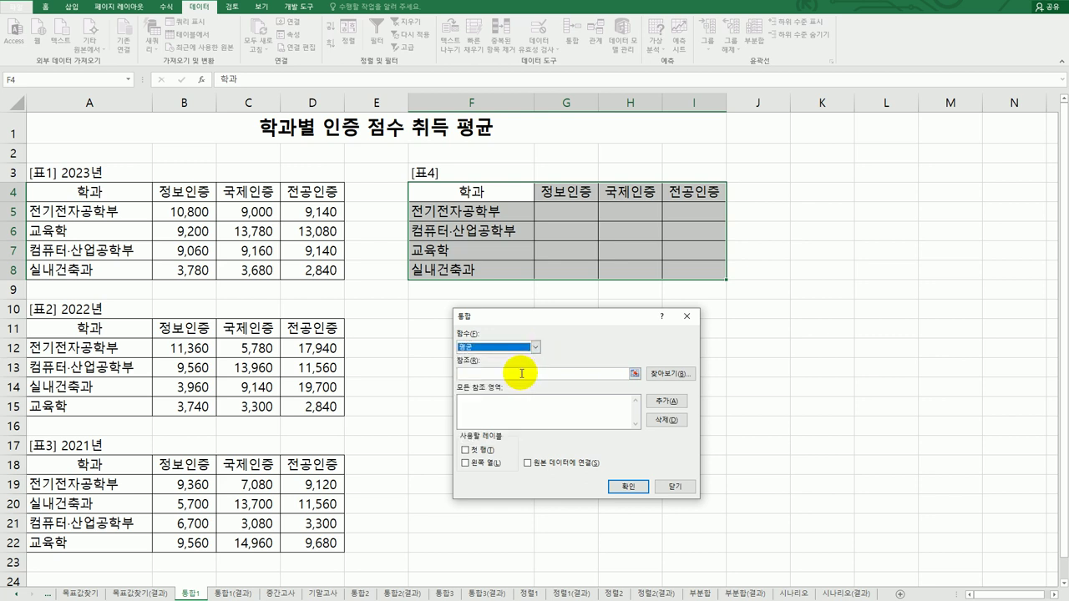
Add the ranges A4:D8, A11:D15 and A18:D22 as the consolidation's references.
left_click(521, 374)
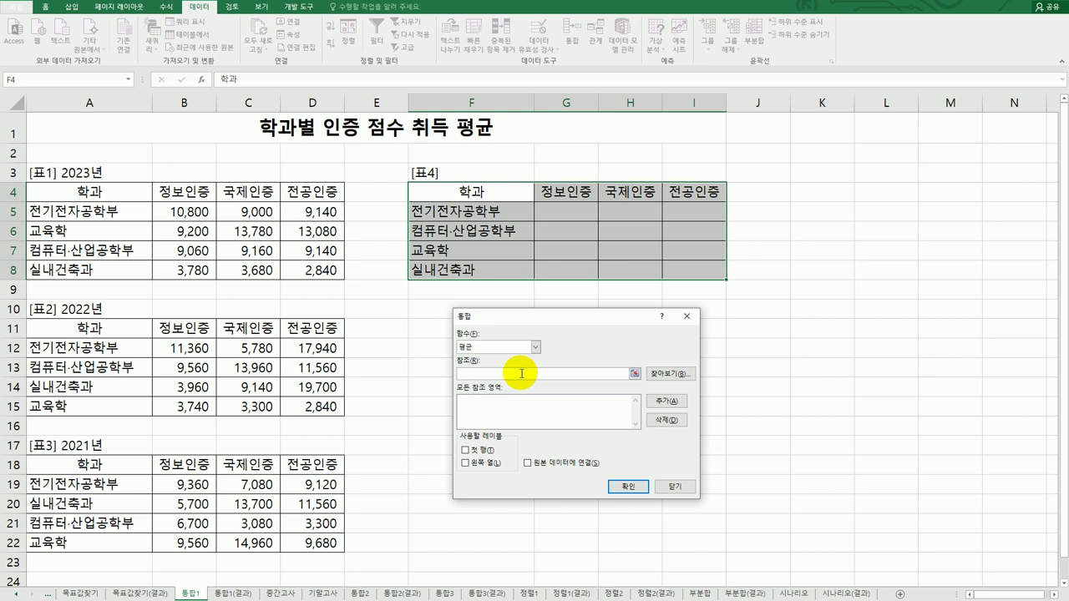
left_click_drag(110, 195, 303, 270)
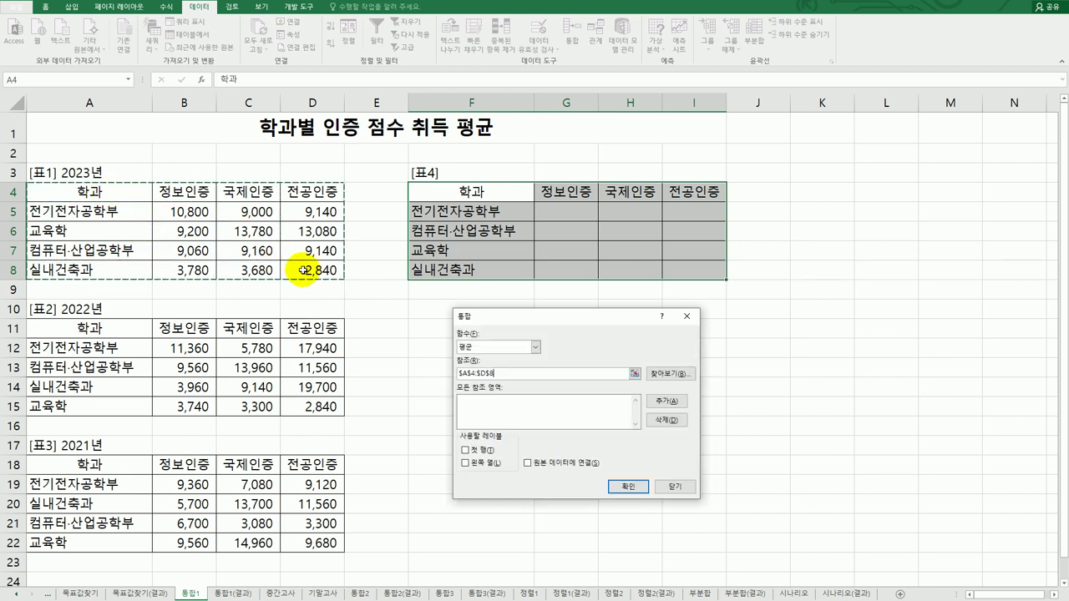
left_click(667, 401)
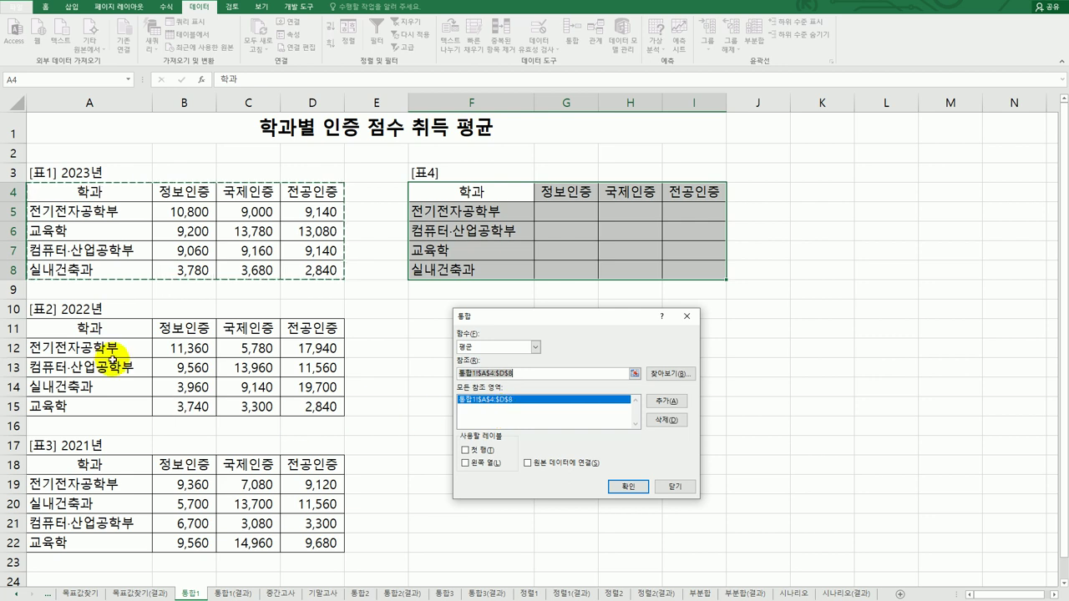
left_click_drag(92, 328, 297, 409)
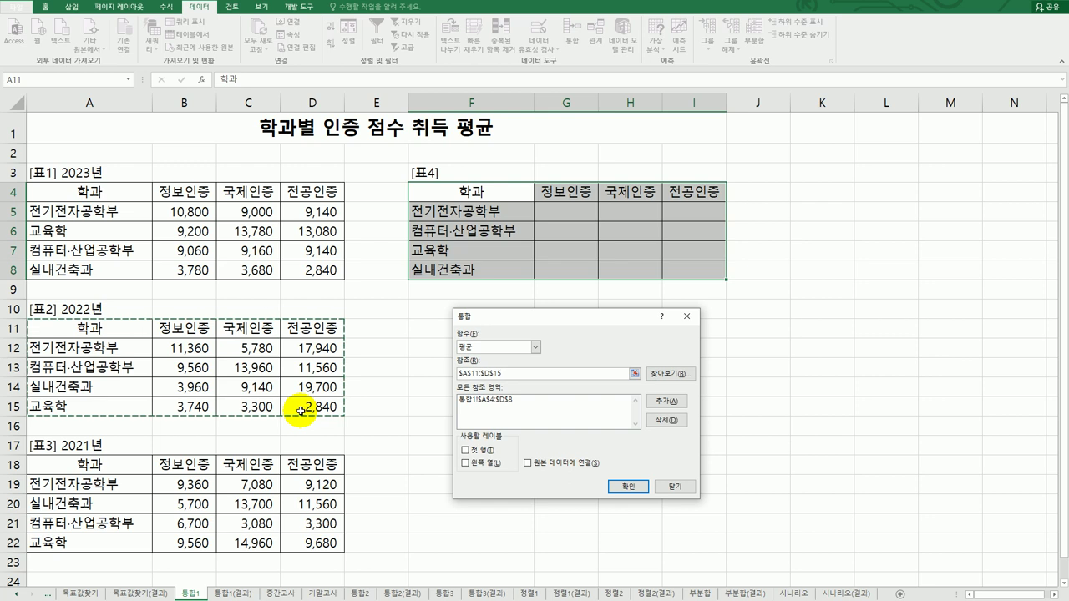
left_click(658, 402)
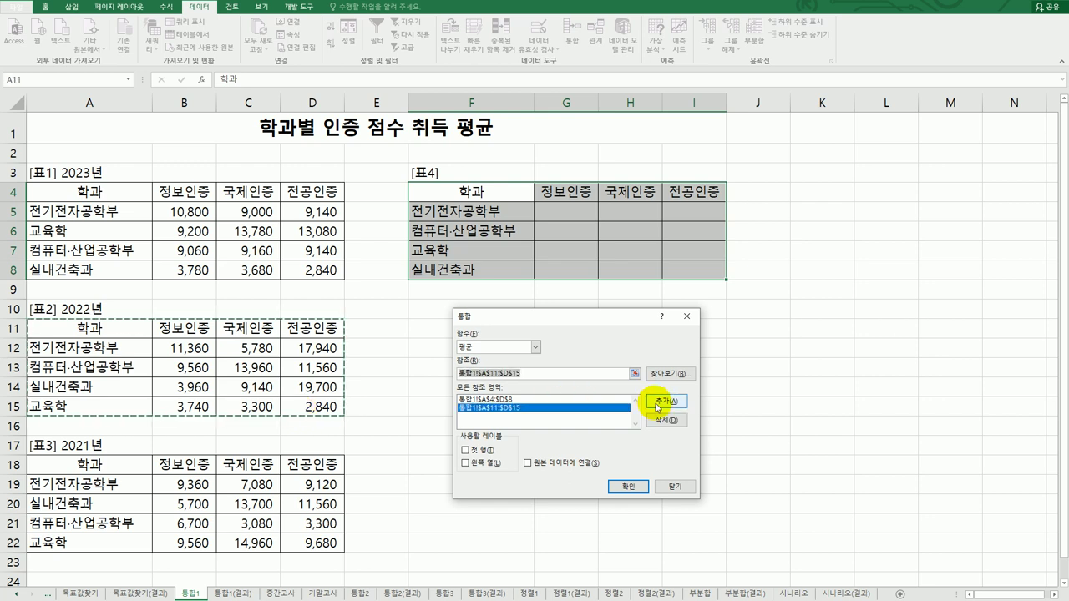
left_click(98, 467)
left_click_drag(99, 467, 290, 542)
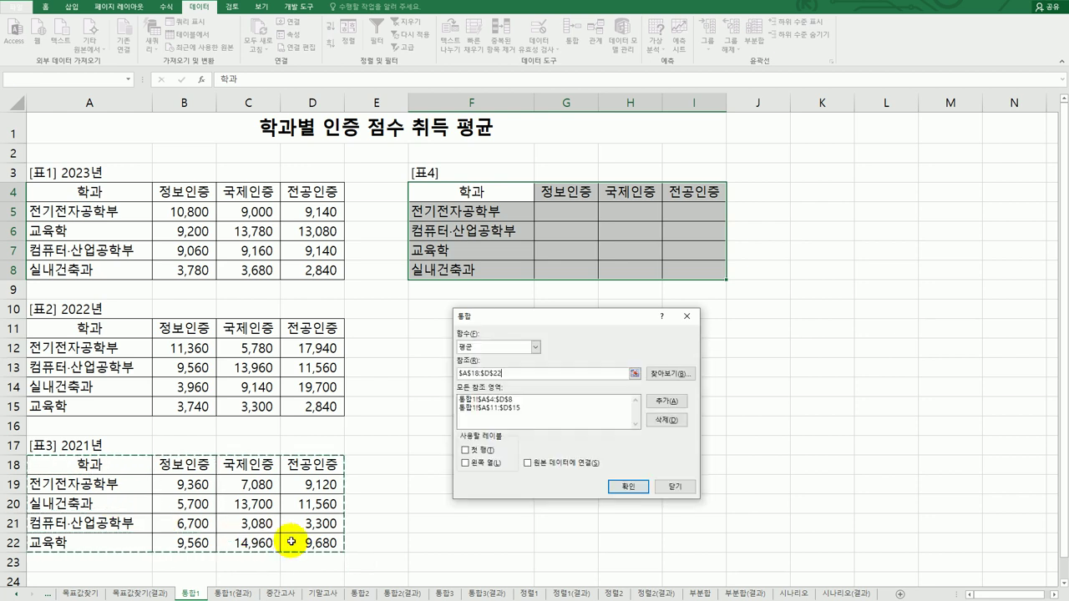
left_click(659, 404)
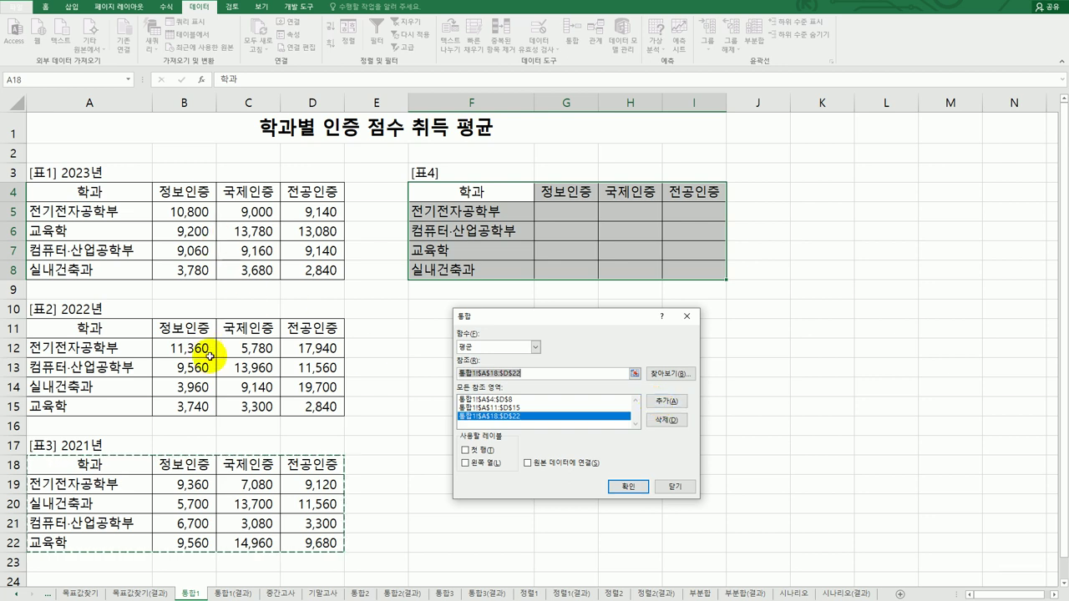
Use both the first row (첫 행) and left column (왼쪽 열) as labels and run the consolidation into [표4].
left_click_drag(570, 319, 534, 313)
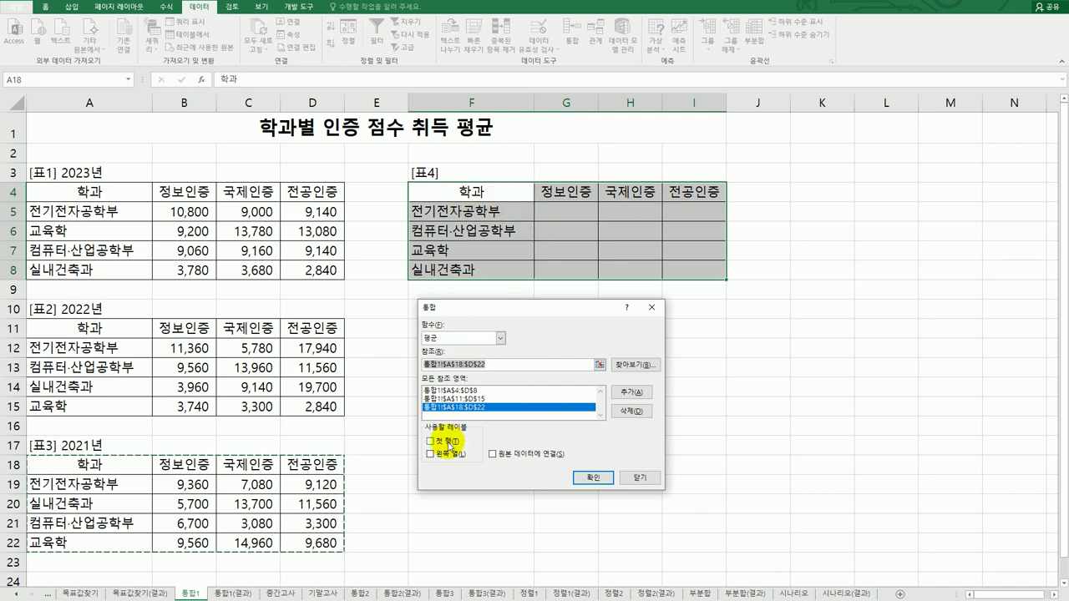
left_click(441, 442)
left_click(448, 461)
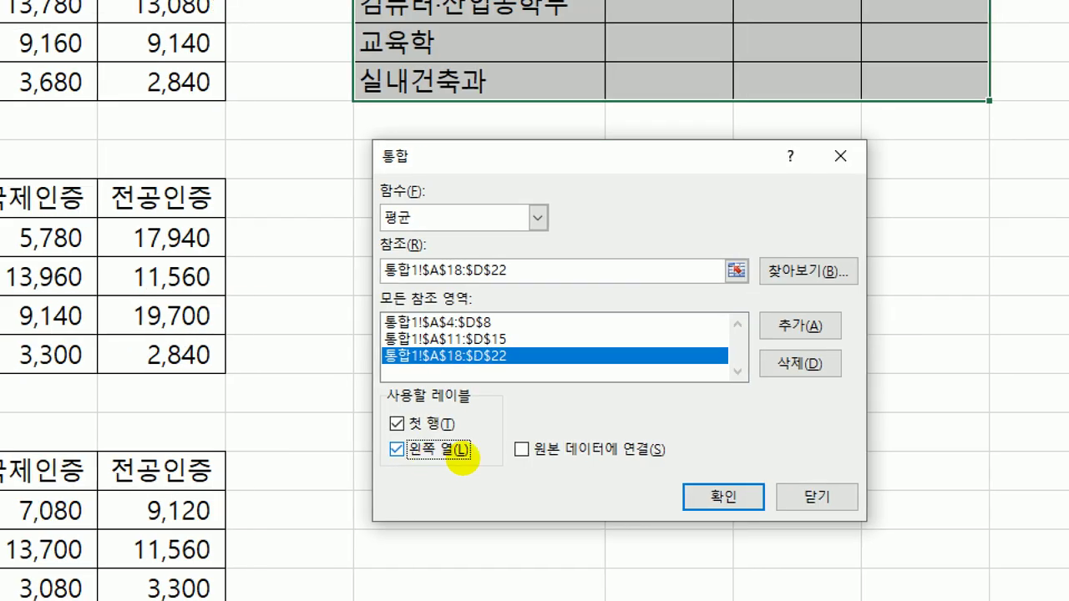
mouse_move(459, 467)
left_mouse_down()
mouse_move(383, 414)
mouse_move(473, 436)
mouse_move(449, 480)
left_mouse_up()
mouse_move(432, 224)
left_mouse_down()
mouse_move(382, 244)
mouse_move(380, 159)
left_mouse_up()
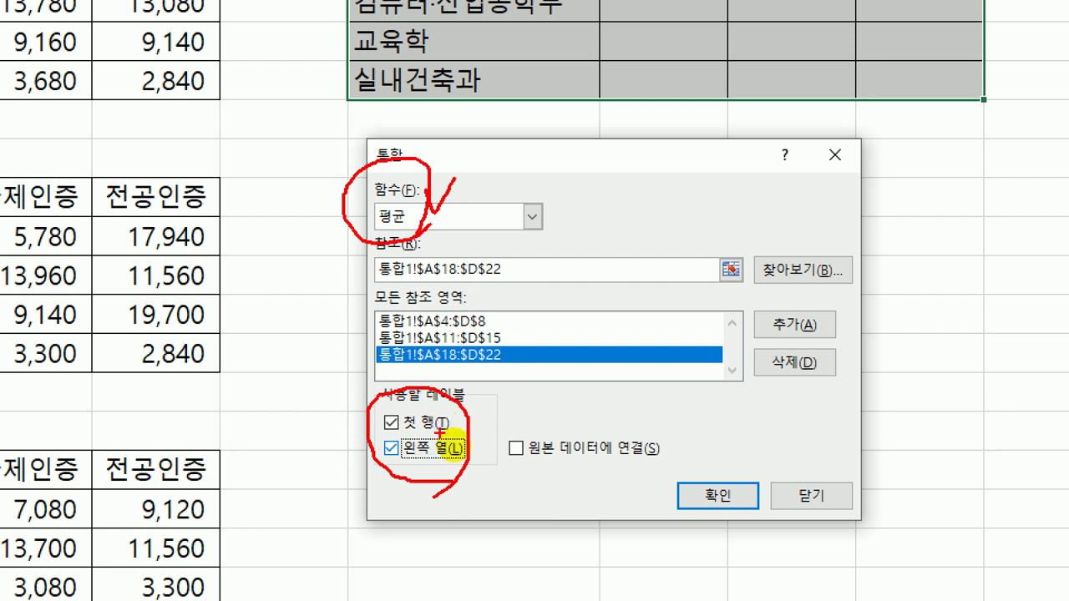
left_click_drag(470, 438, 488, 422)
mouse_move(519, 343)
left_mouse_down()
mouse_move(451, 288)
mouse_move(344, 328)
mouse_move(418, 365)
mouse_move(516, 354)
left_mouse_up()
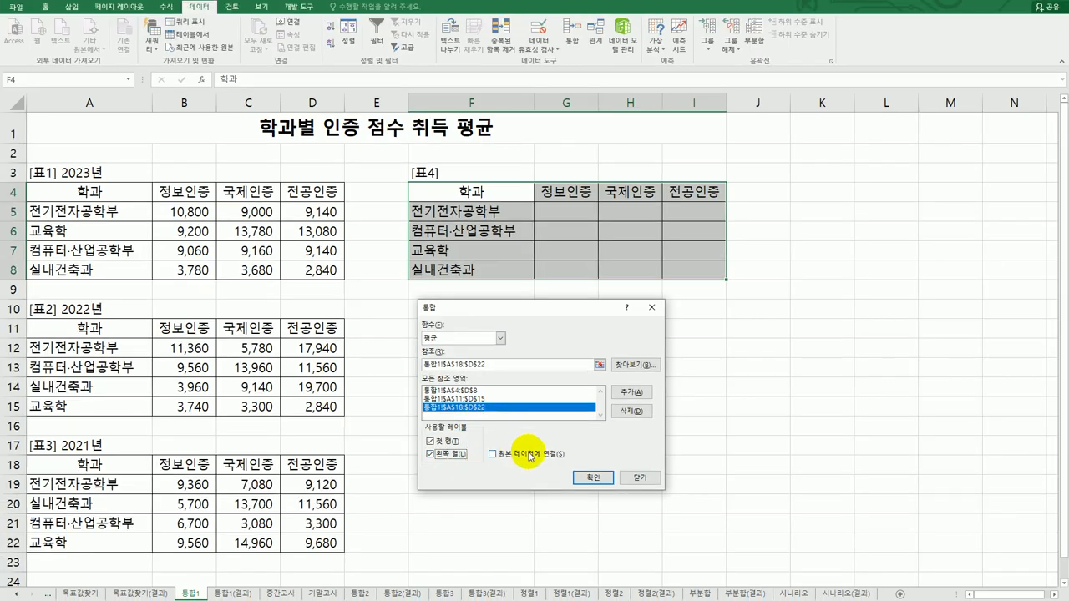
left_click(689, 496)
left_click(578, 478)
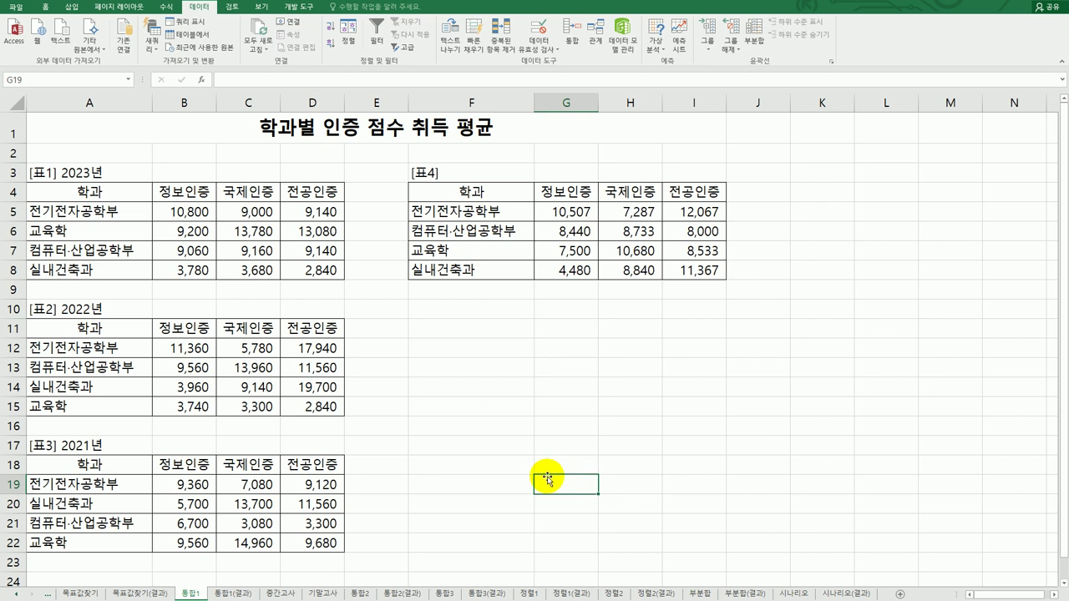
Compare the consolidated [표4] on the 통합1 sheet with the answer sheet 통합1(결과).
left_click(238, 594)
left_click(190, 594)
left_click(238, 594)
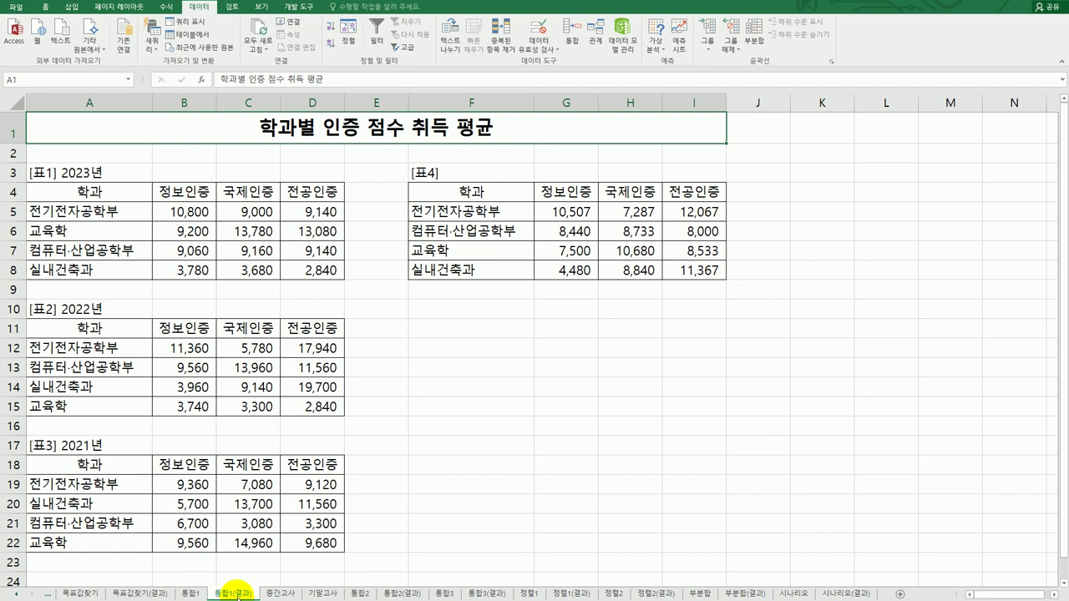
Review the 중간고사 and 기말고사 score tables and the empty [표3] grade table on the 통합2 sheet.
left_click(270, 594)
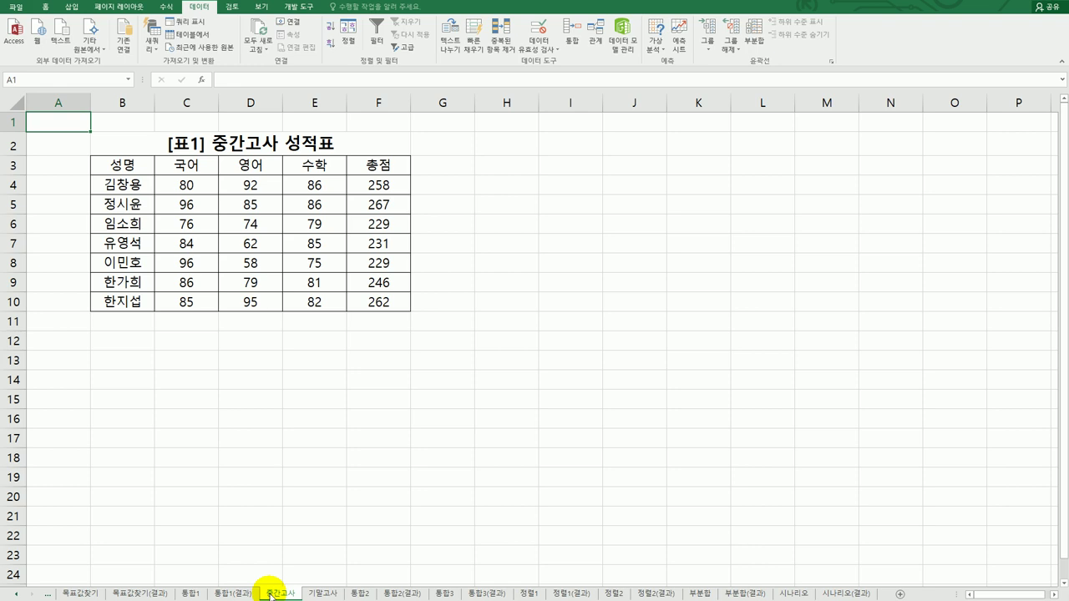
left_click(356, 593)
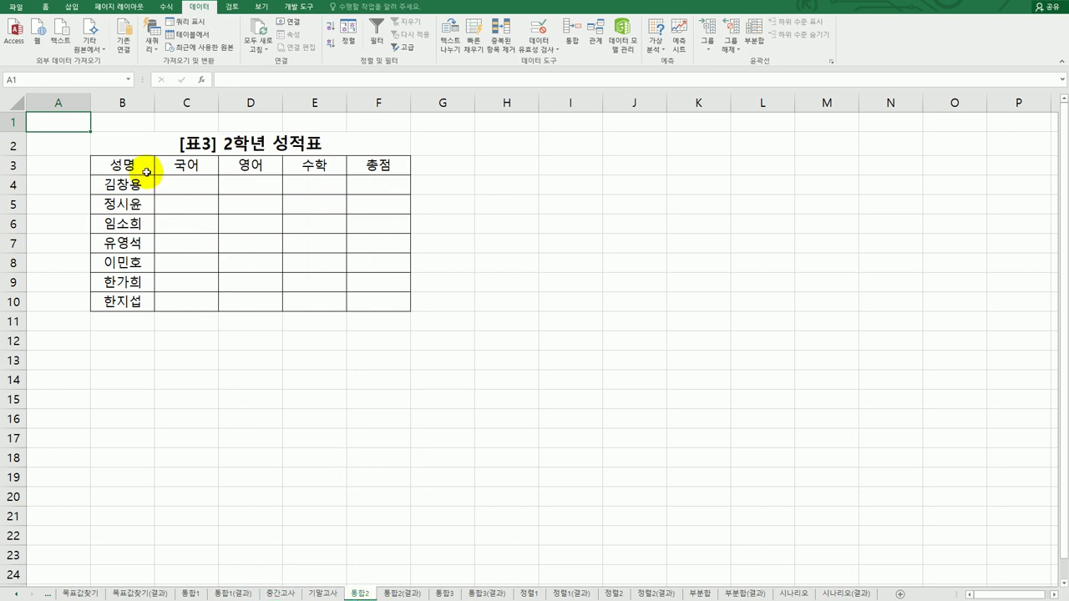
left_click_drag(180, 187, 387, 307)
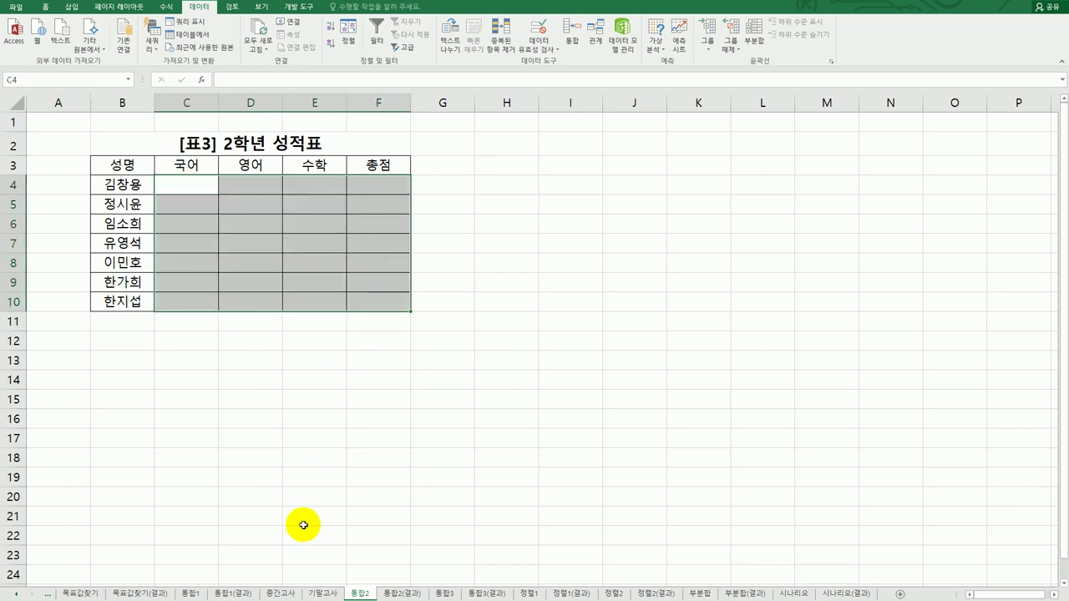
left_click(282, 594)
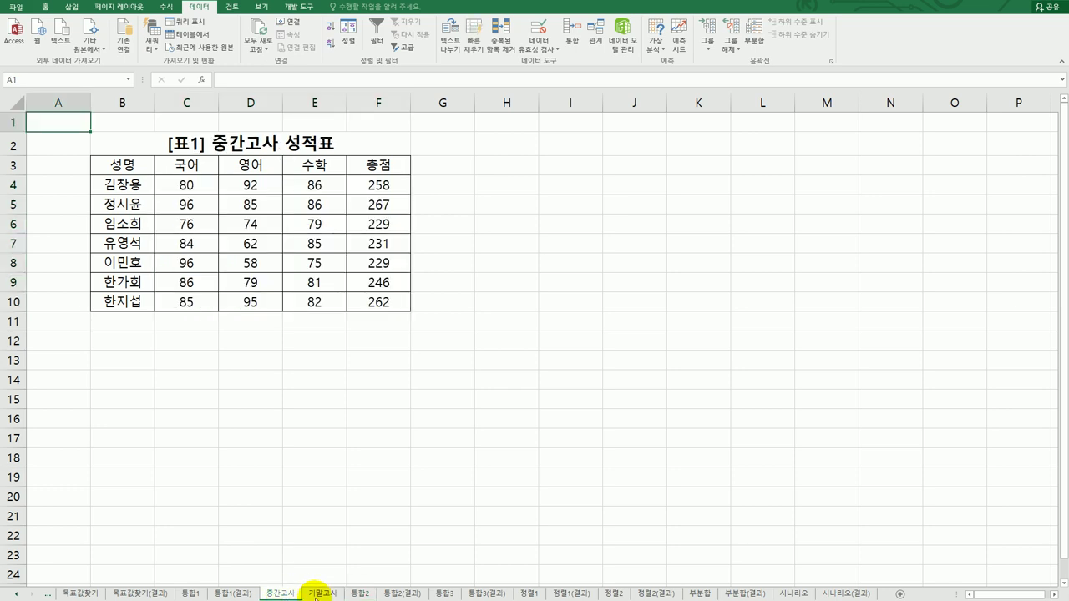
left_click(320, 593)
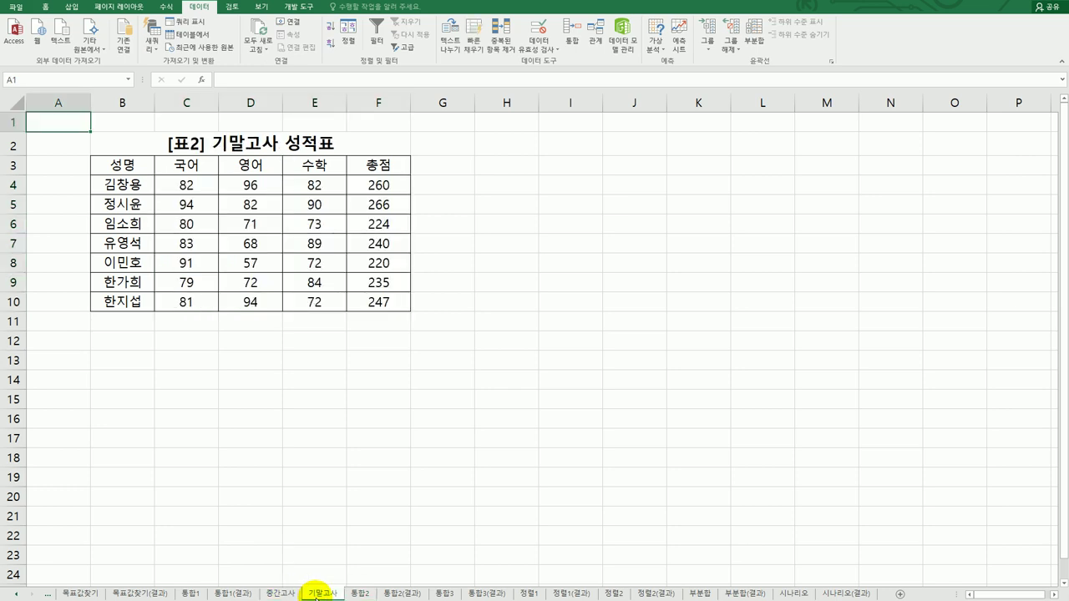
Start a consolidation for the whole [표3] table, B3:F10, on the 통합2 sheet with 평균 as the function.
left_click(360, 594)
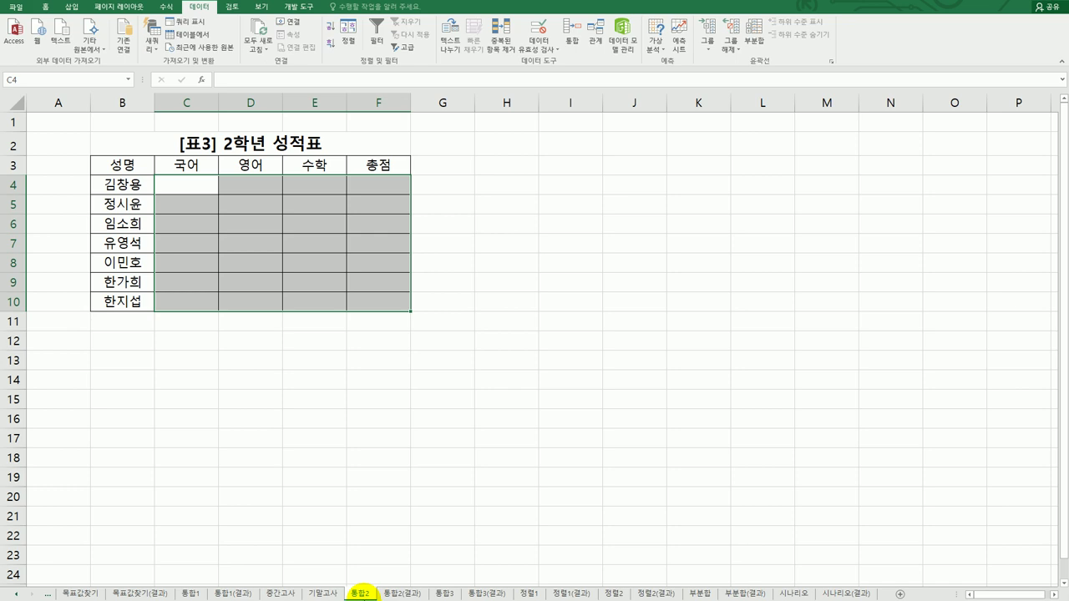
left_click(483, 452)
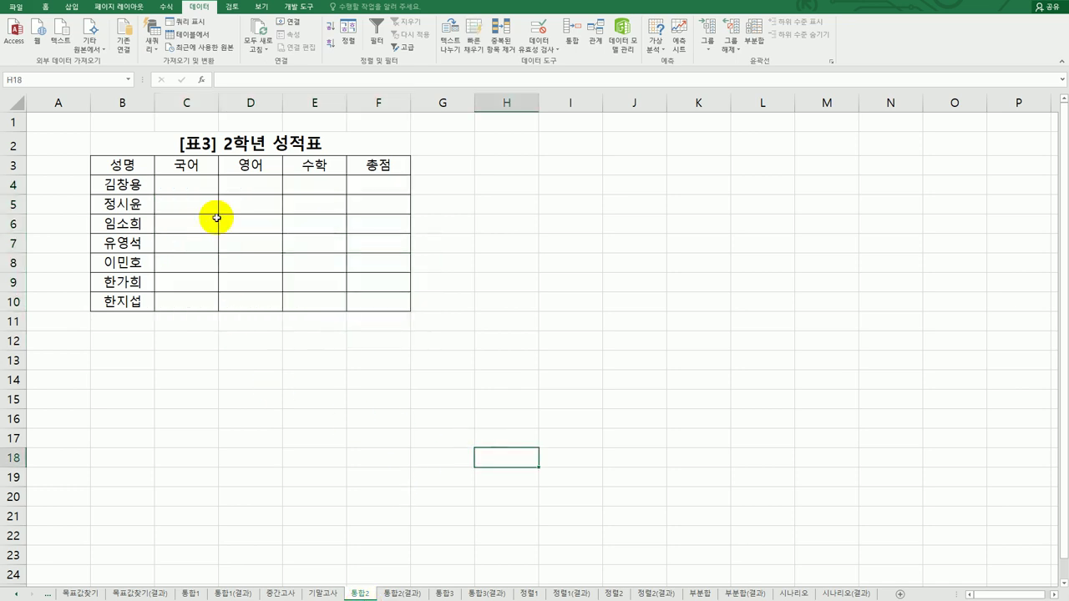
left_click(131, 166)
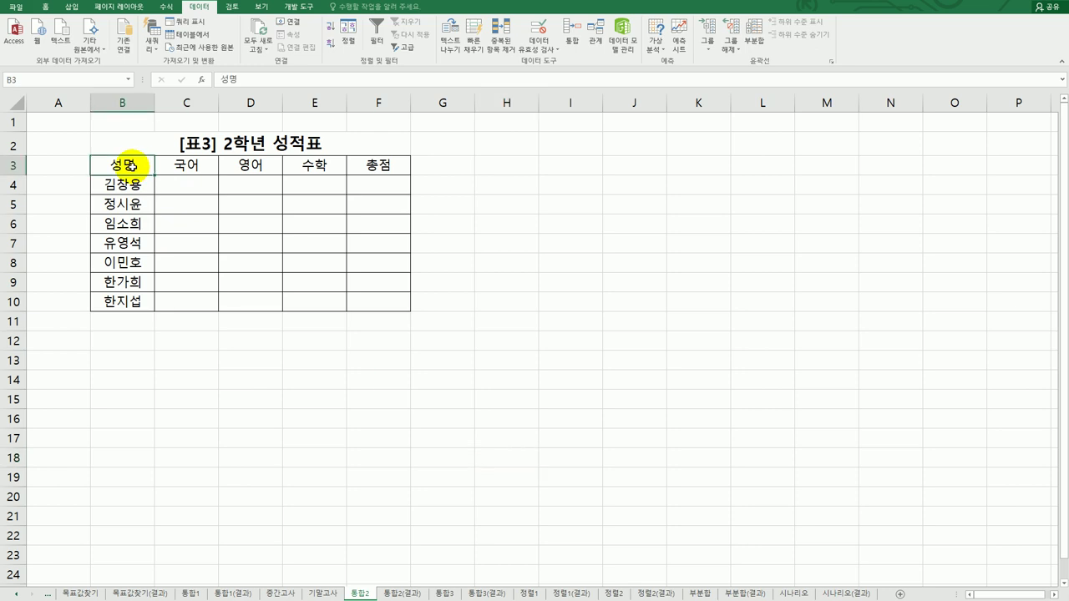
left_click_drag(131, 166, 367, 298)
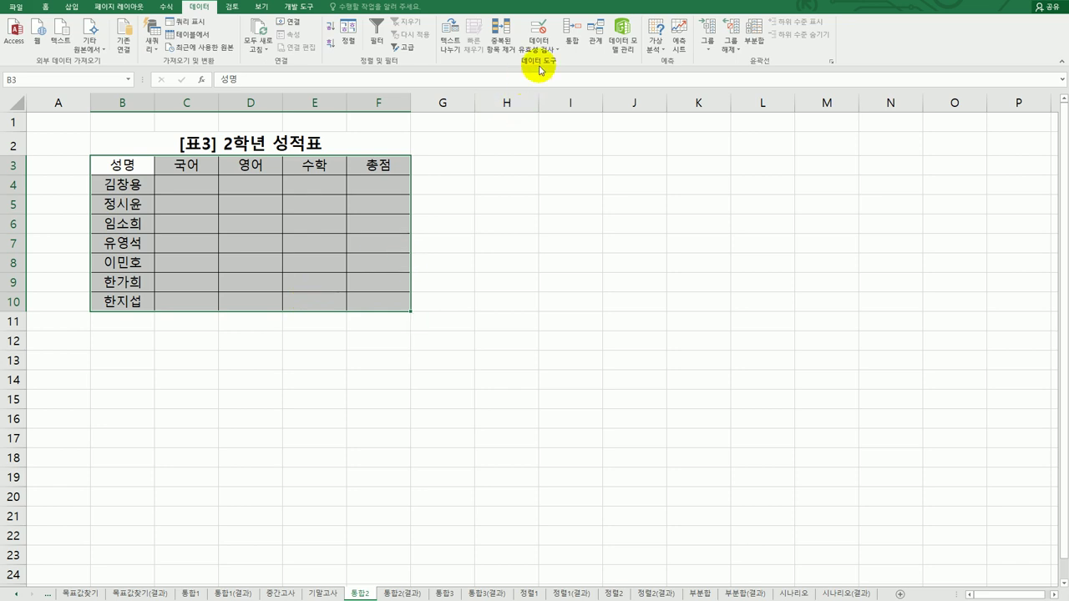
left_click(572, 42)
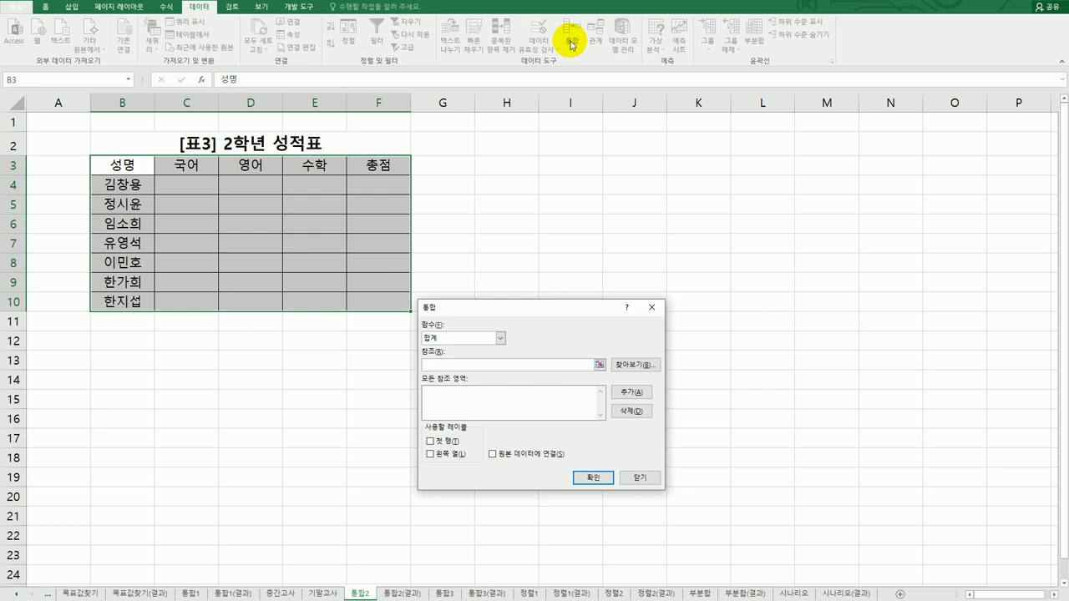
left_click(500, 339)
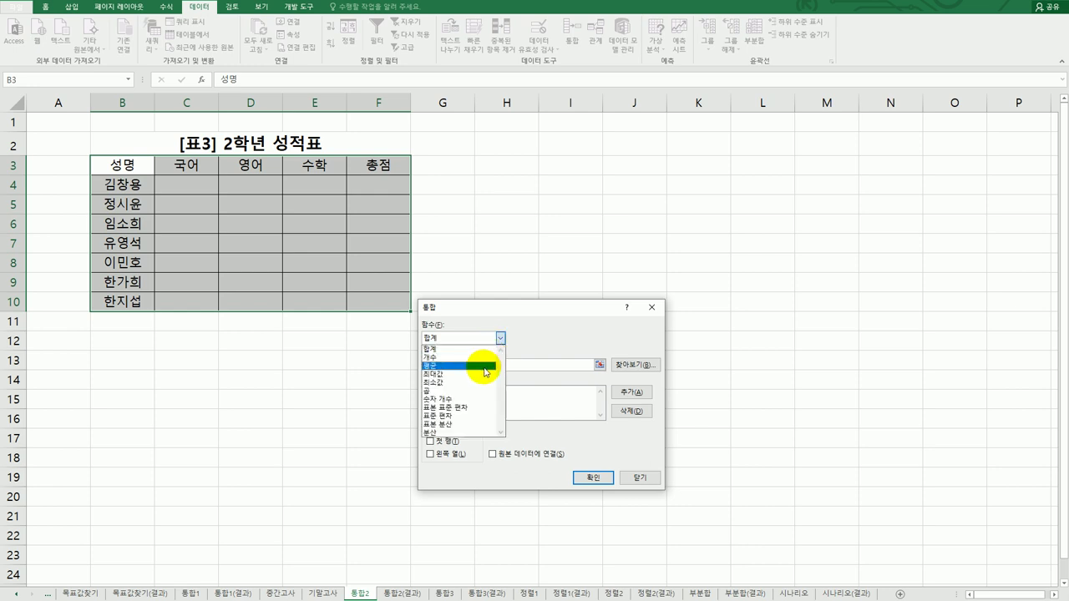
left_click(484, 368)
left_click(480, 366)
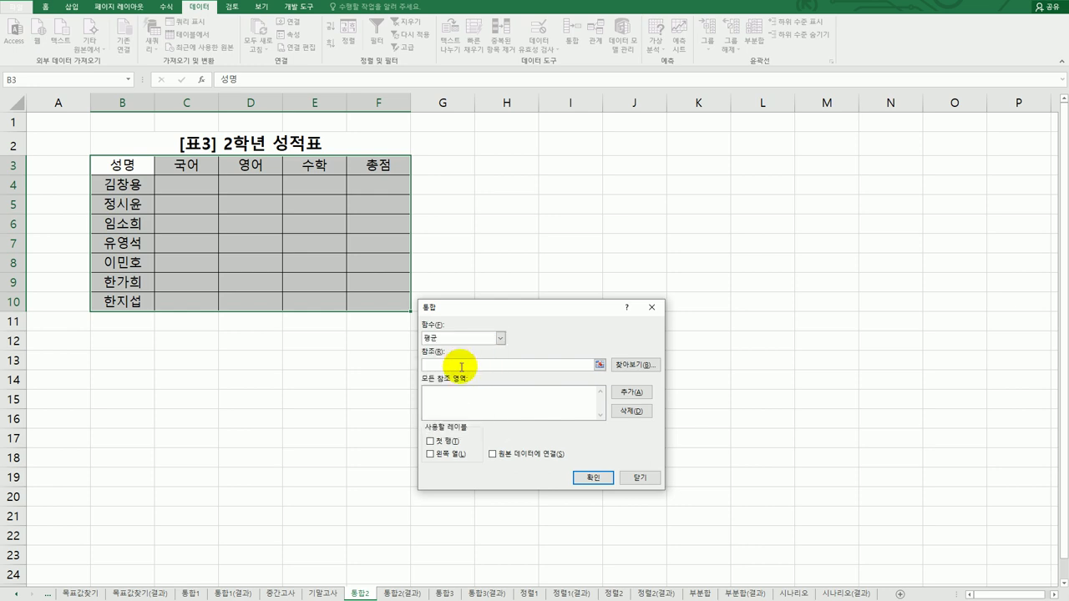
Add B3:F10 from the 중간고사 sheet and B3:F10 from the 기말고사 sheet as references for the 통합2 consolidation.
left_click(281, 593)
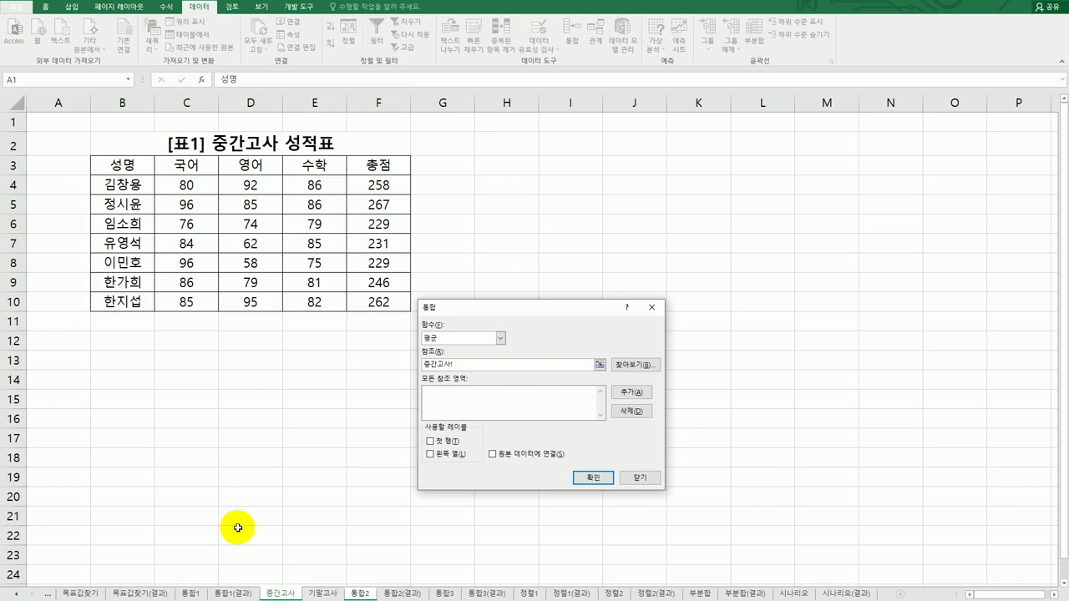
left_click_drag(139, 164, 332, 248)
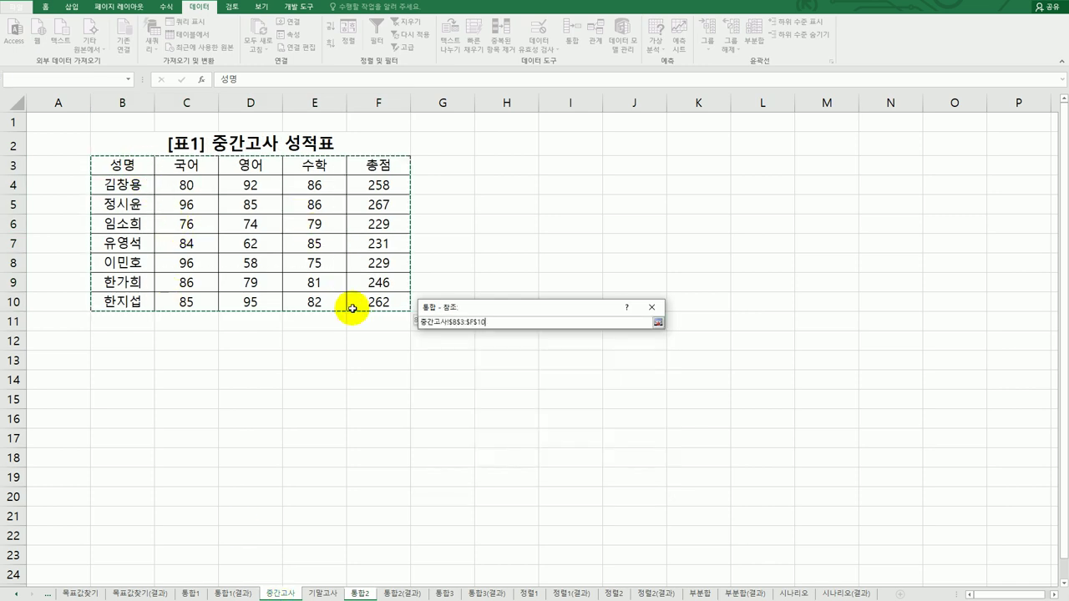
left_click_drag(353, 309, 353, 307)
left_click(631, 392)
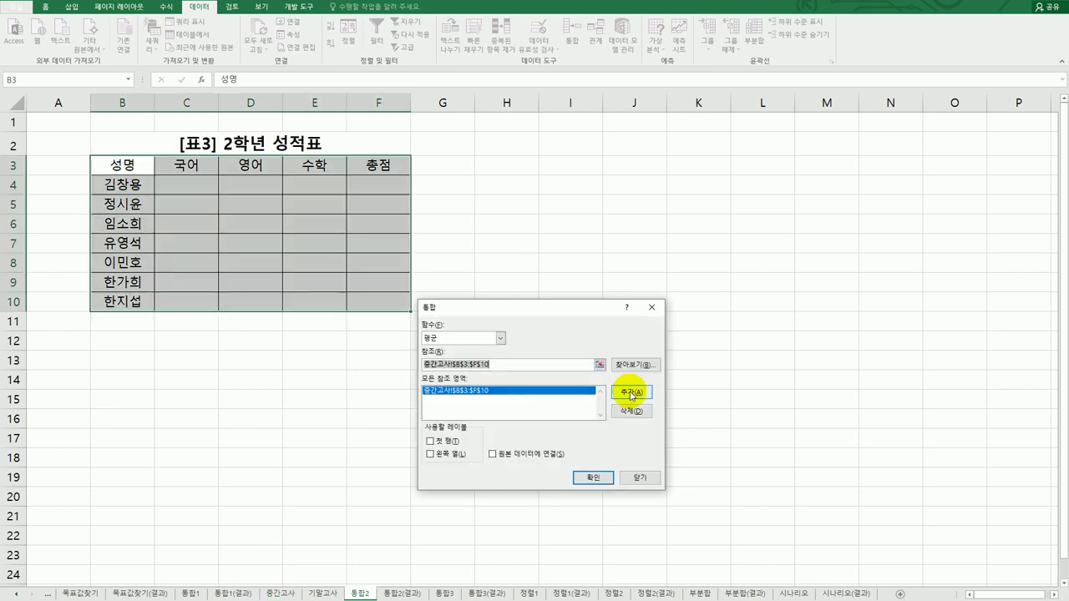
left_click(332, 592)
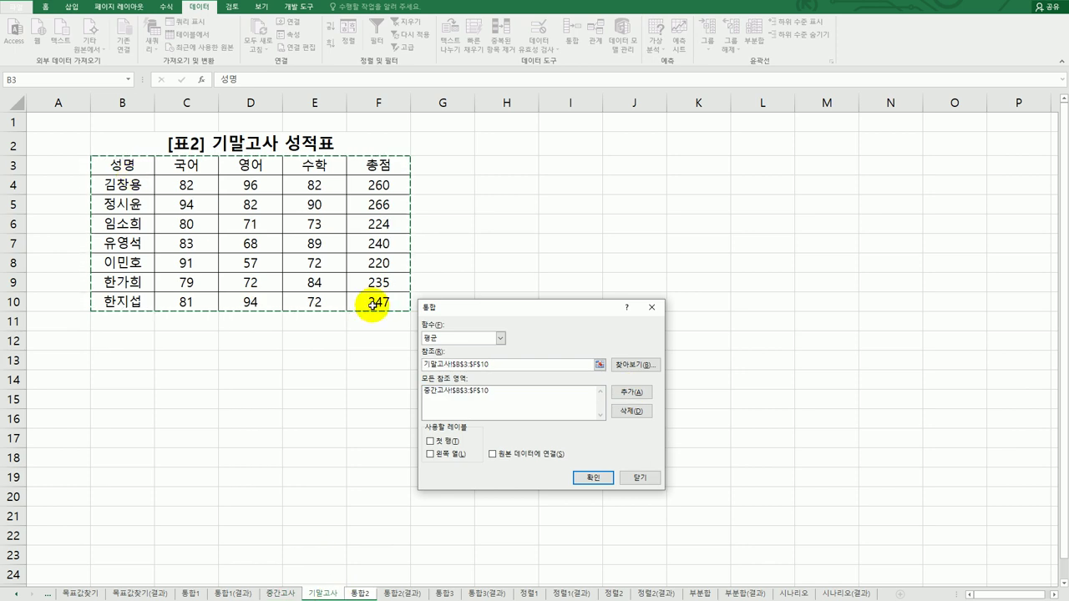
left_click(628, 396)
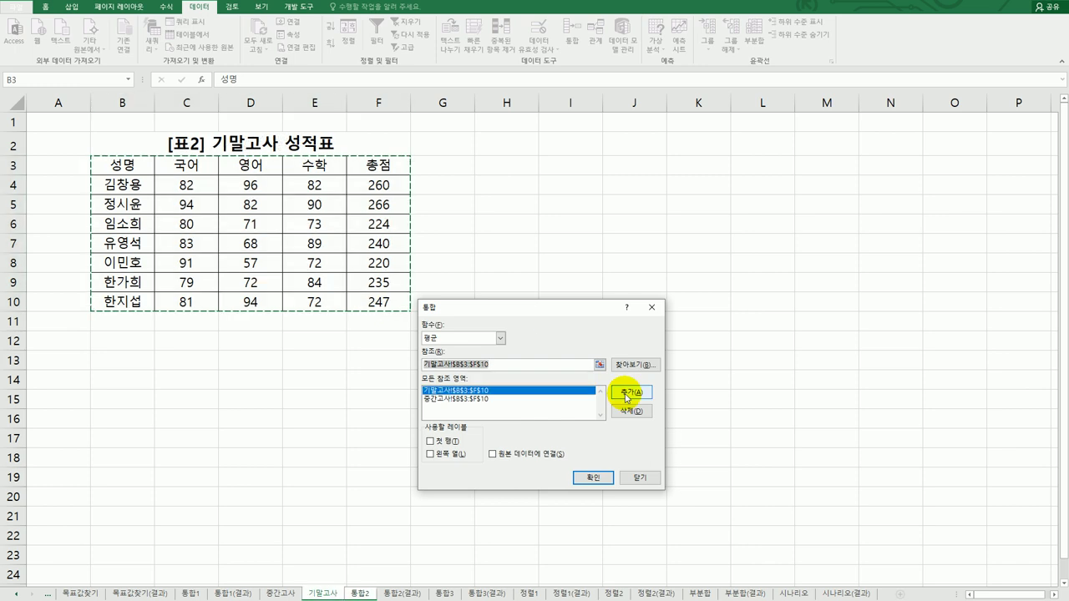
Use both the first row (첫 행) and left column (왼쪽 열) as labels and run the consolidation into [표3] on 통합2.
left_click_drag(528, 311, 578, 212)
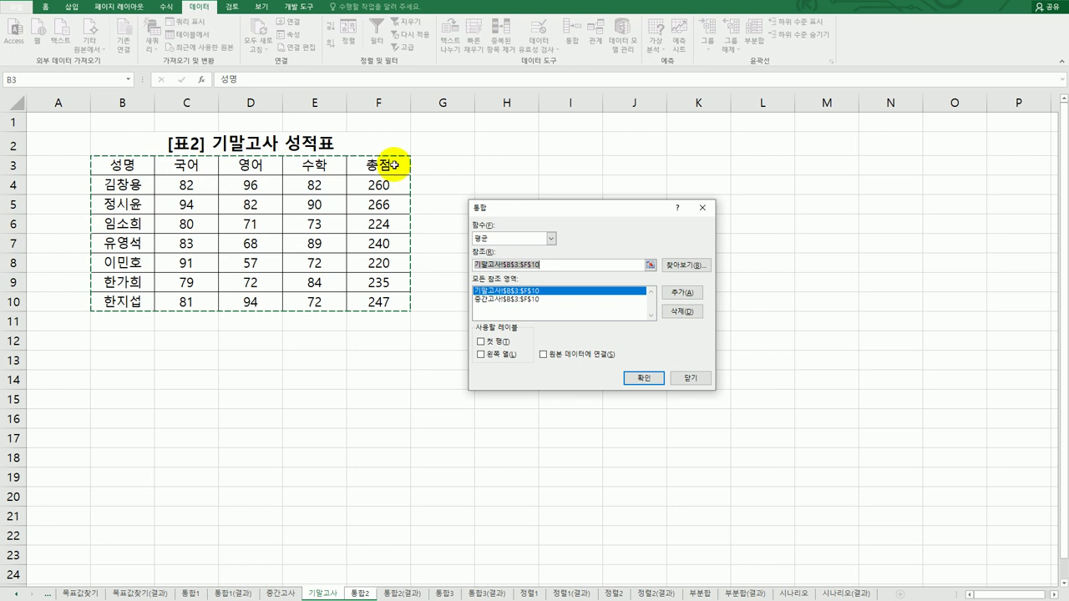
left_click(481, 342)
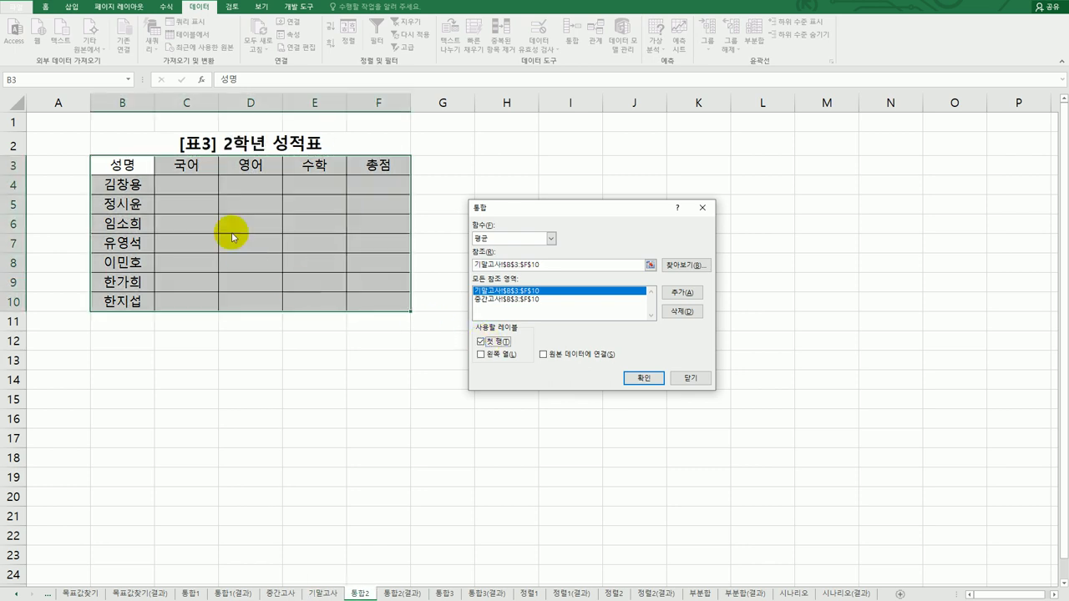
left_click(492, 358)
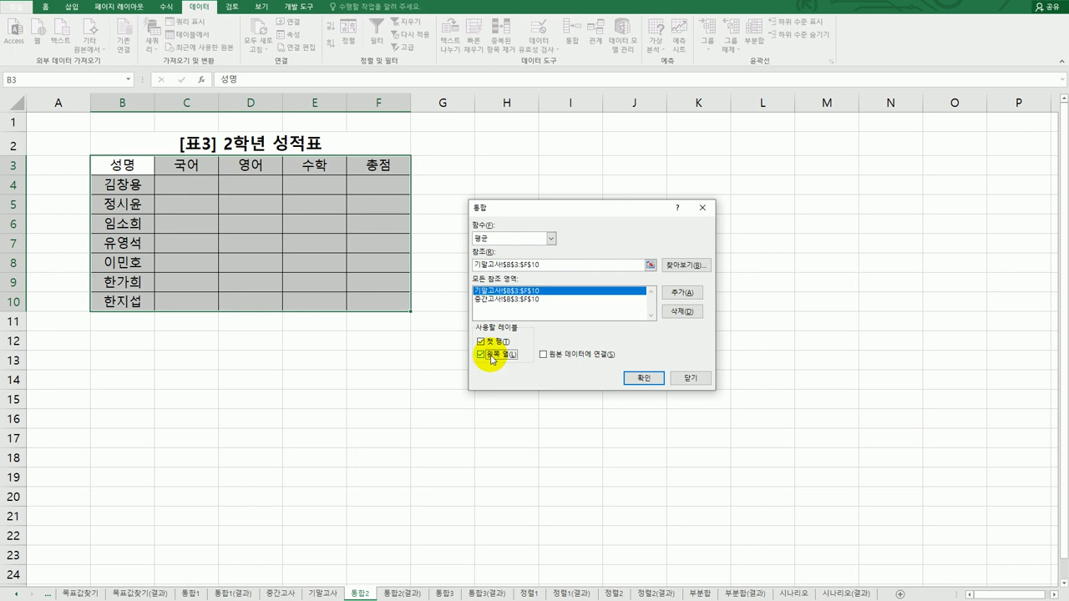
left_click_drag(363, 209, 348, 206)
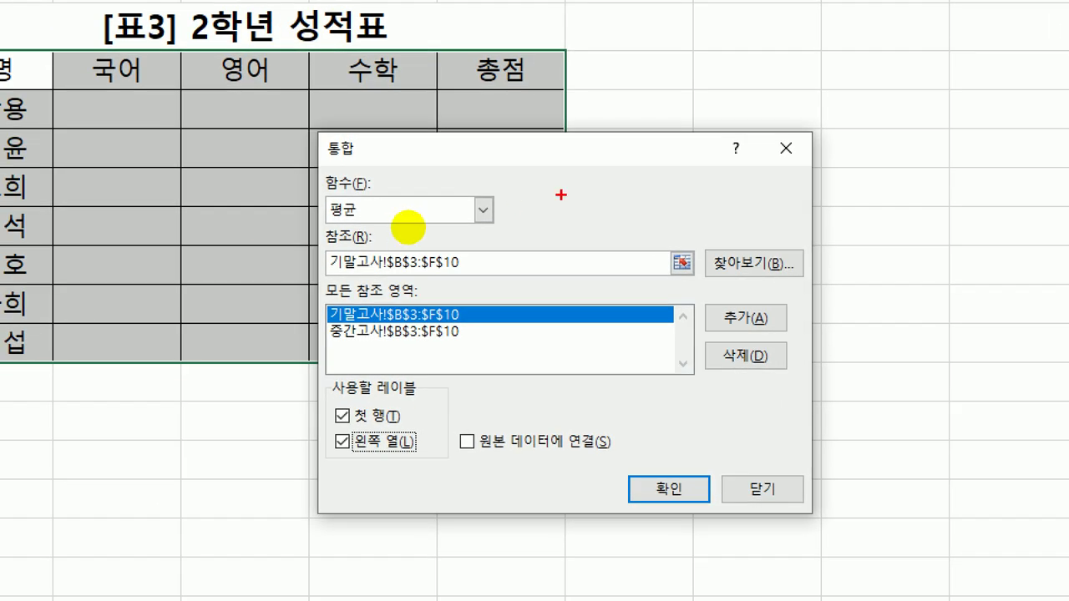
mouse_move(429, 479)
left_mouse_down()
mouse_move(359, 466)
mouse_move(334, 384)
mouse_move(403, 477)
left_mouse_up()
mouse_move(362, 181)
left_mouse_down()
mouse_move(327, 218)
mouse_move(386, 209)
mouse_move(389, 182)
left_mouse_up()
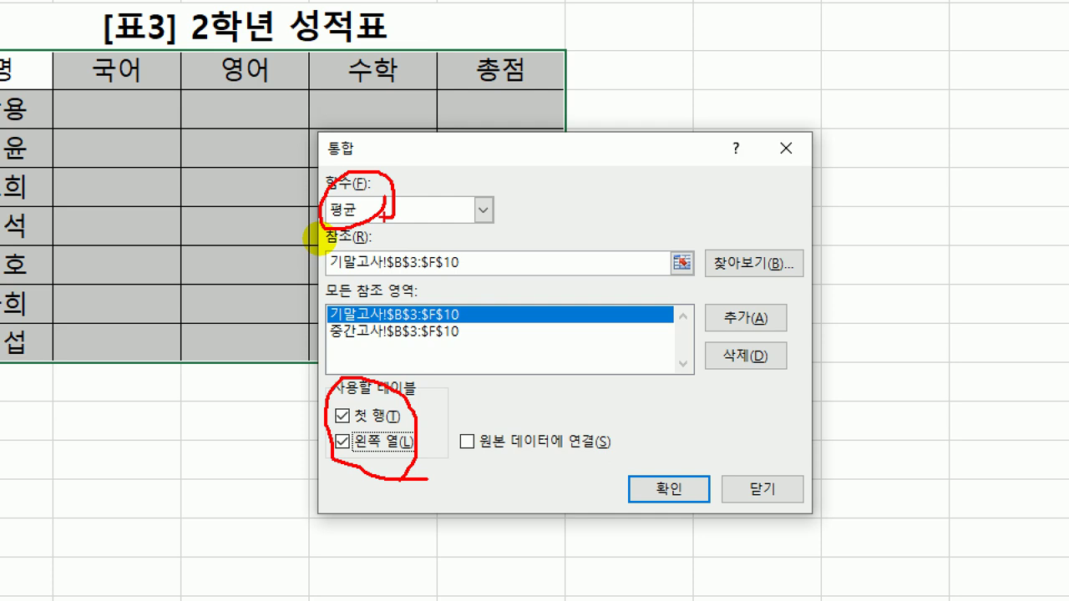
left_click(669, 489)
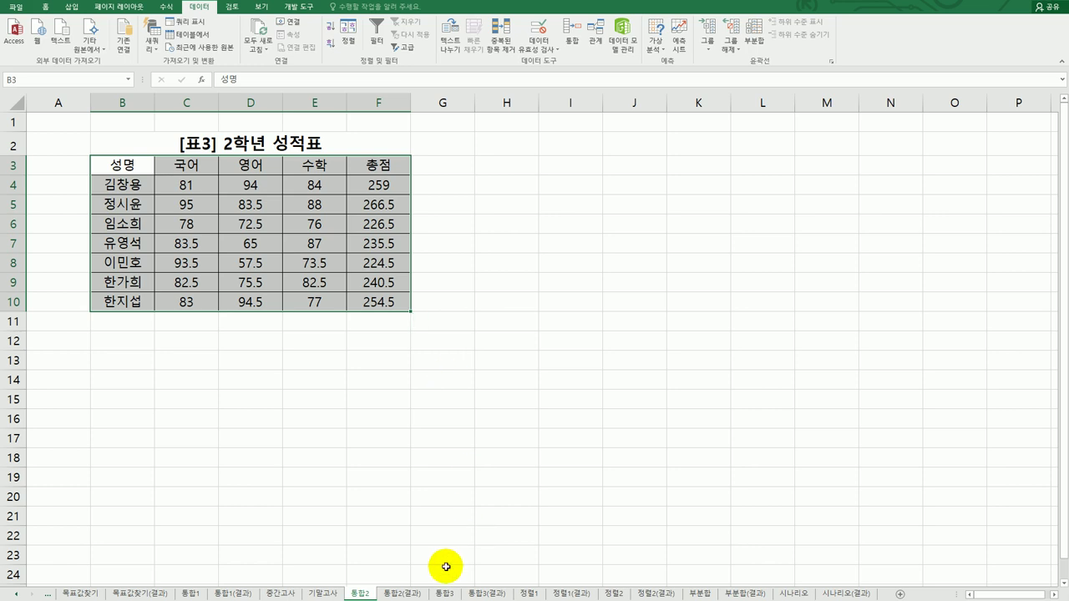
Examine the empty [표3] on 통합3, and check the averages on 통합2 against the 중간고사 and 기말고사 source tables.
left_click(445, 593)
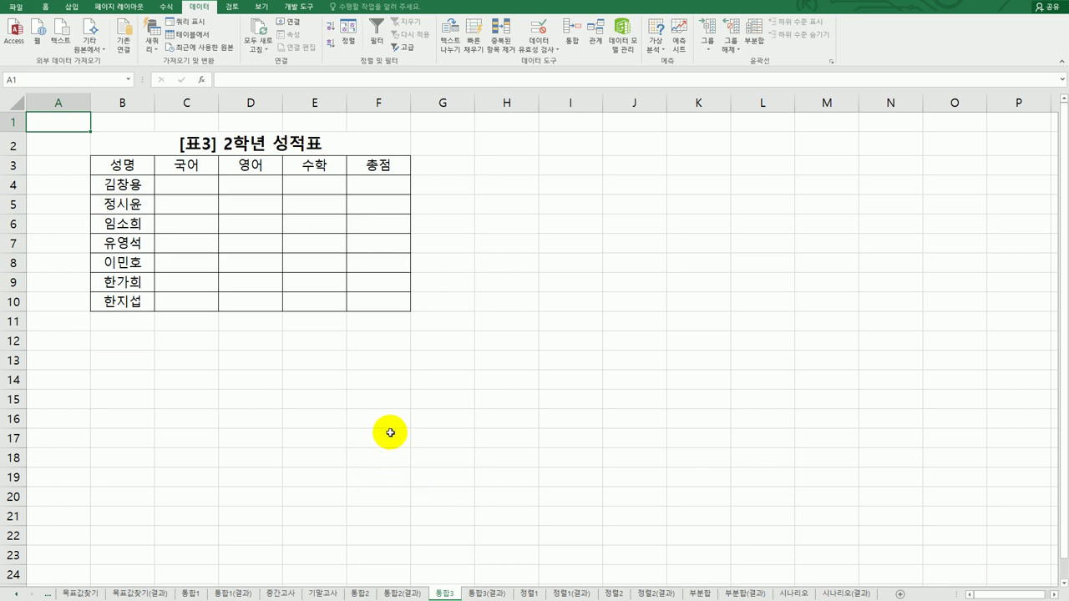
left_click(282, 594)
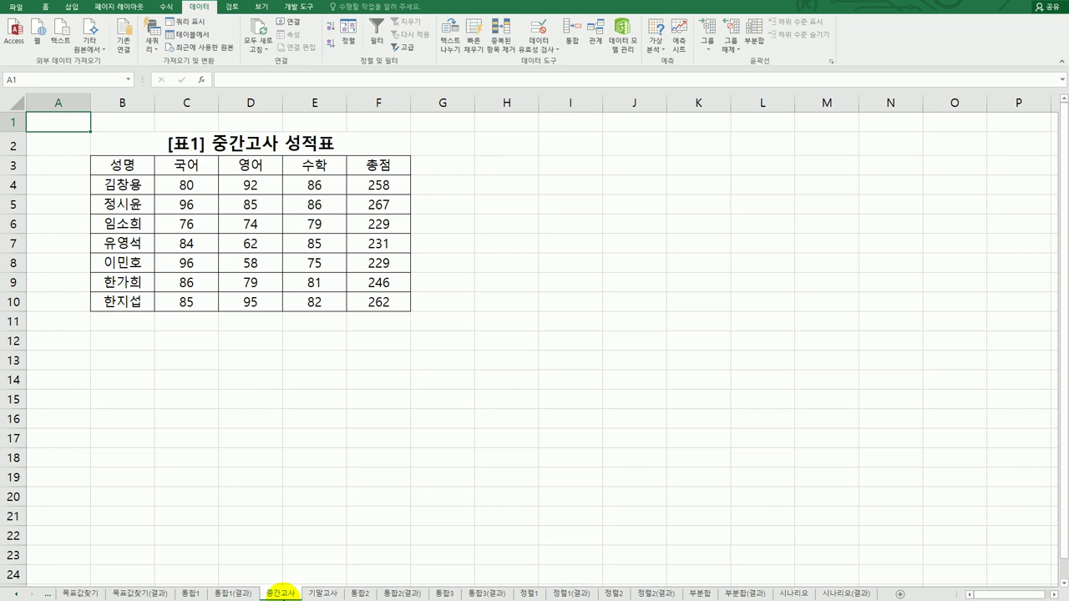
left_click(323, 593)
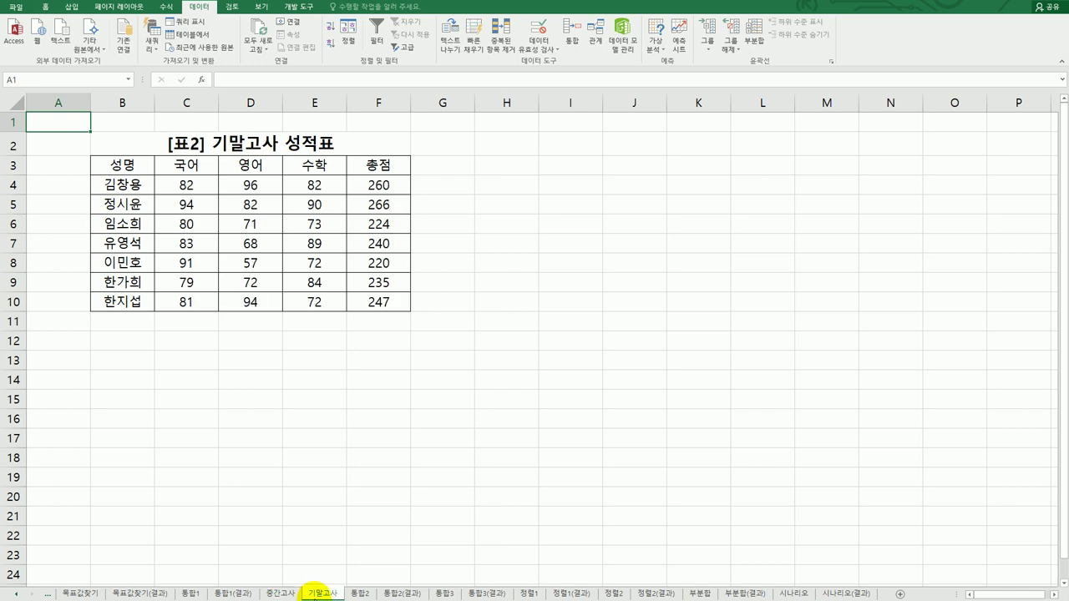
left_click(358, 592)
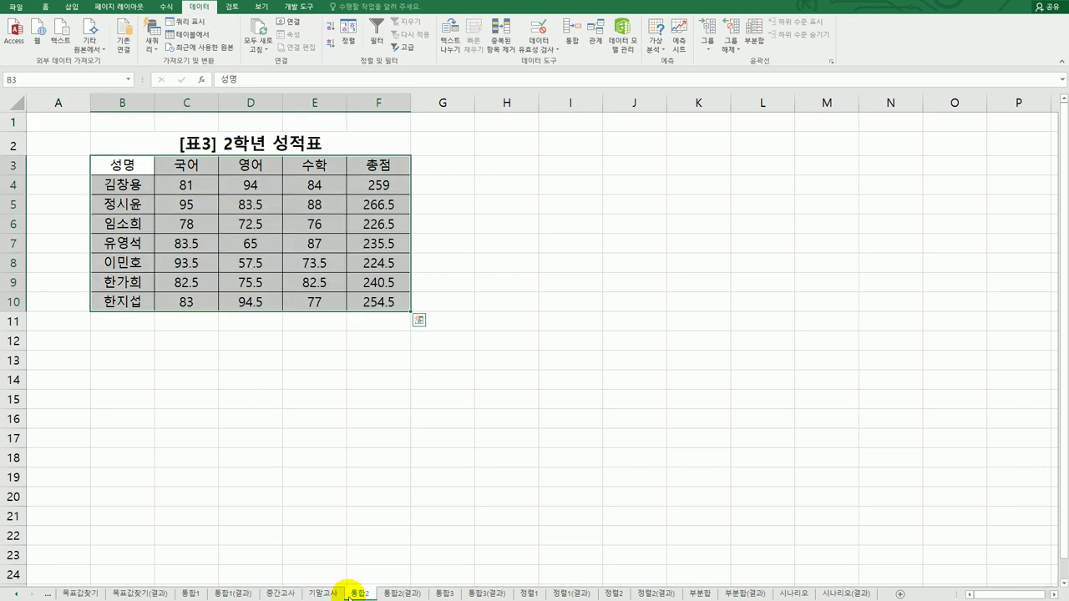
left_click(272, 260)
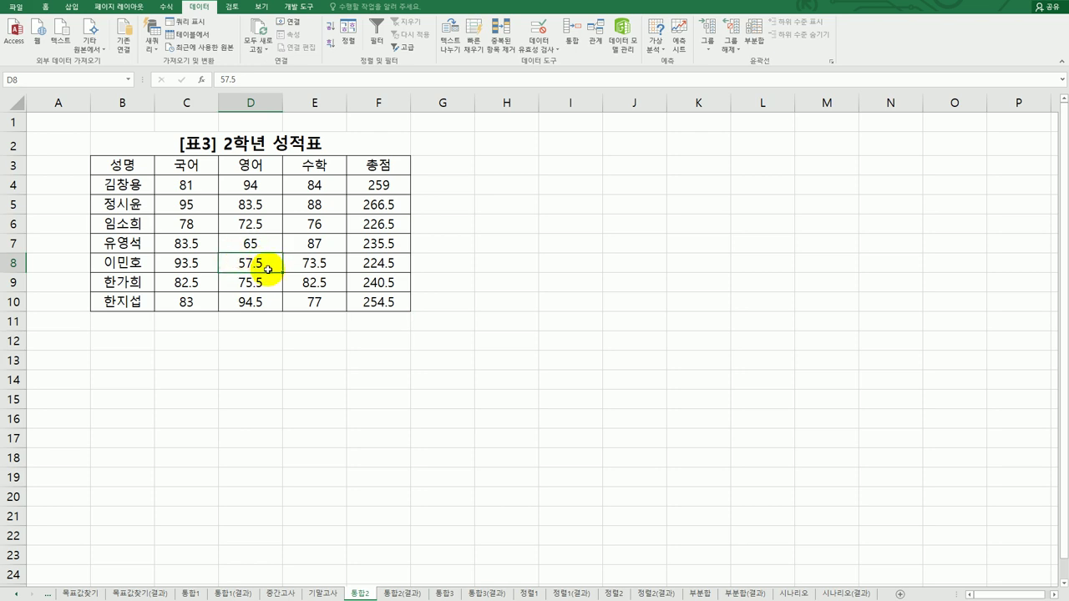
left_click(282, 593)
left_click(323, 594)
left_click(355, 594)
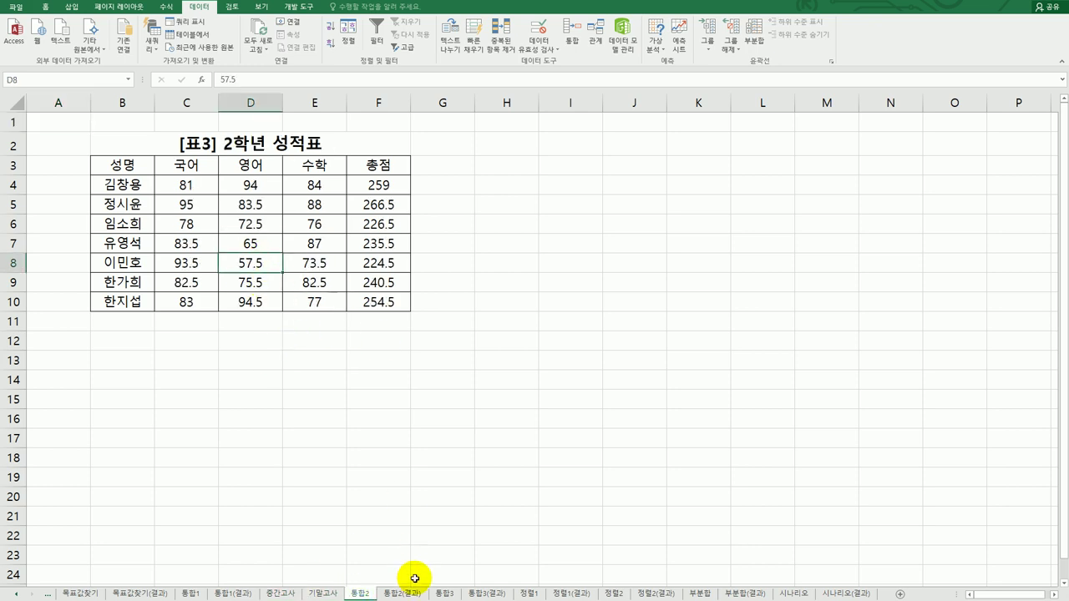
Start a consolidation for the whole [표3] table, B3:F10, on the 통합3 sheet with 평균 as the function.
left_click(440, 594)
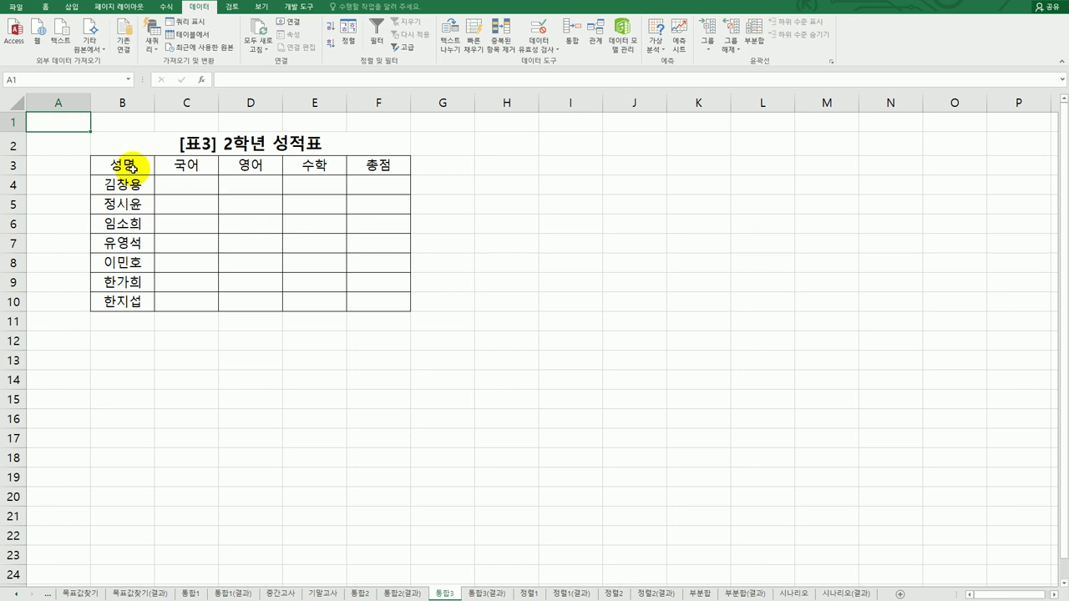
left_click_drag(132, 168, 366, 301)
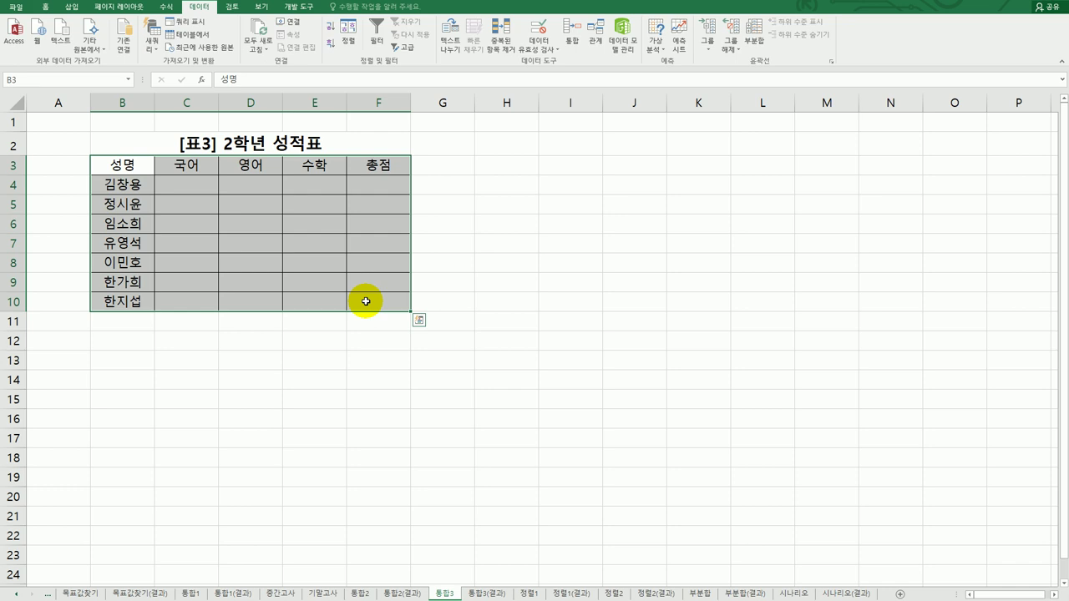
left_click(201, 8)
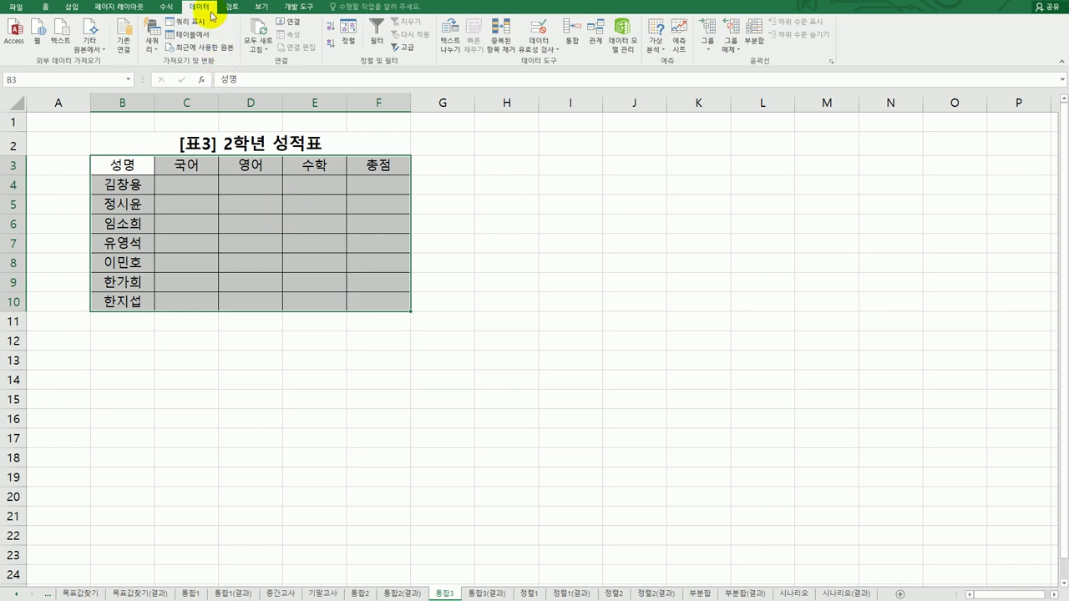
left_click(568, 35)
left_click_drag(441, 215, 569, 189)
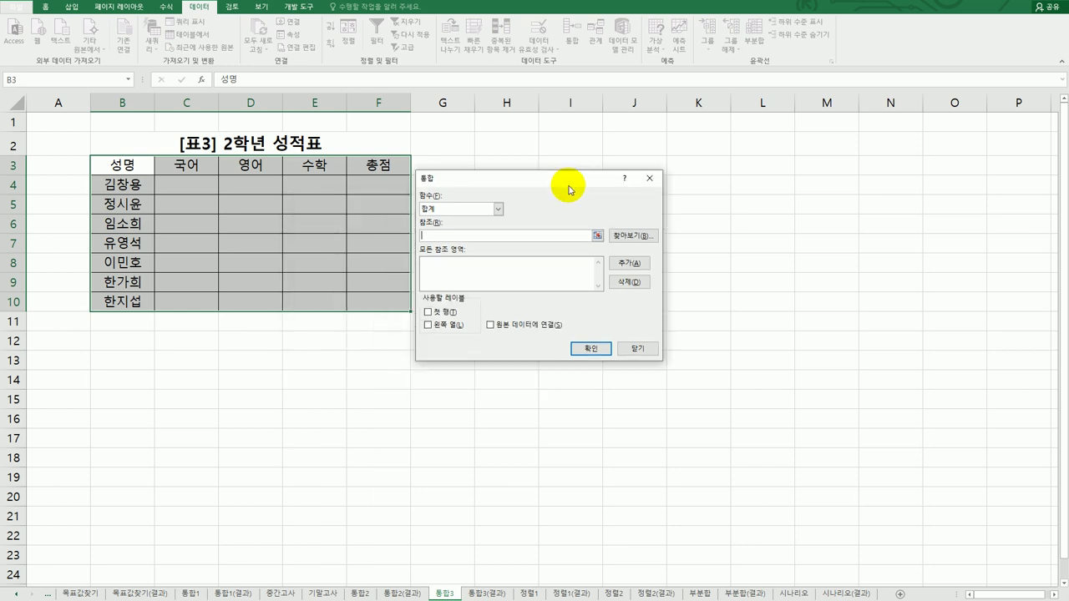
left_click(496, 210)
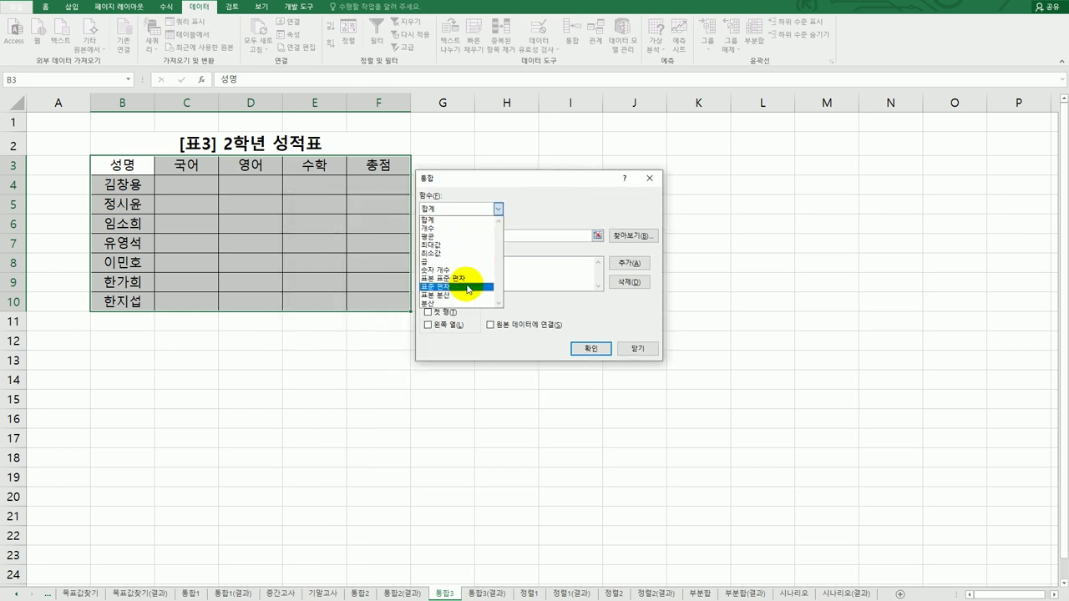
left_click(465, 237)
left_click(449, 237)
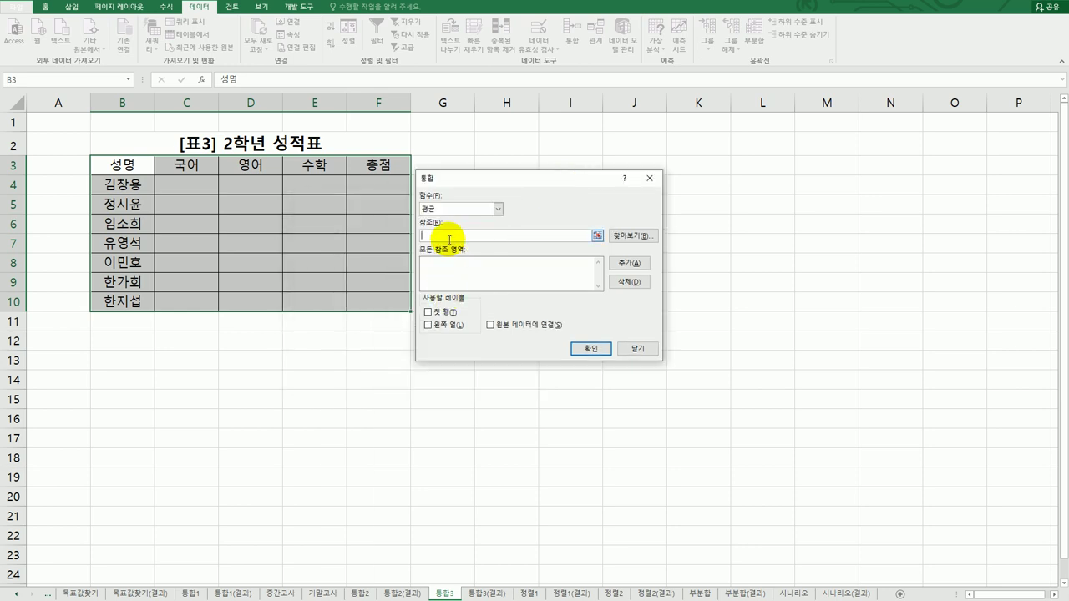
Add B3:F10 from the 중간고사 sheet and B3:F10 from the 기말고사 sheet as references for the 통합3 consolidation.
left_click(281, 594)
left_click_drag(121, 164, 379, 302)
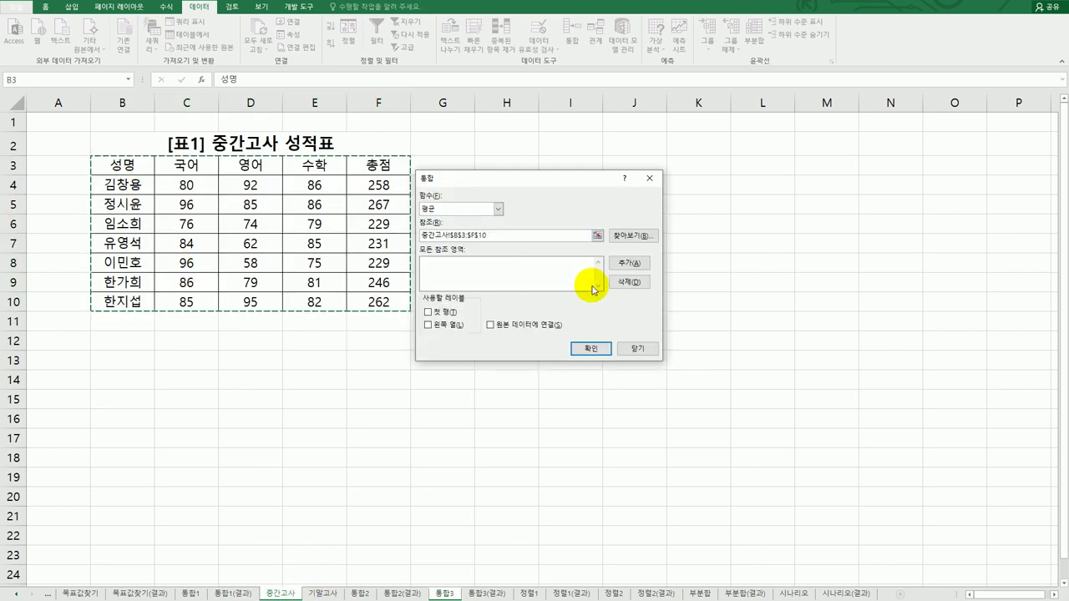
left_click(628, 263)
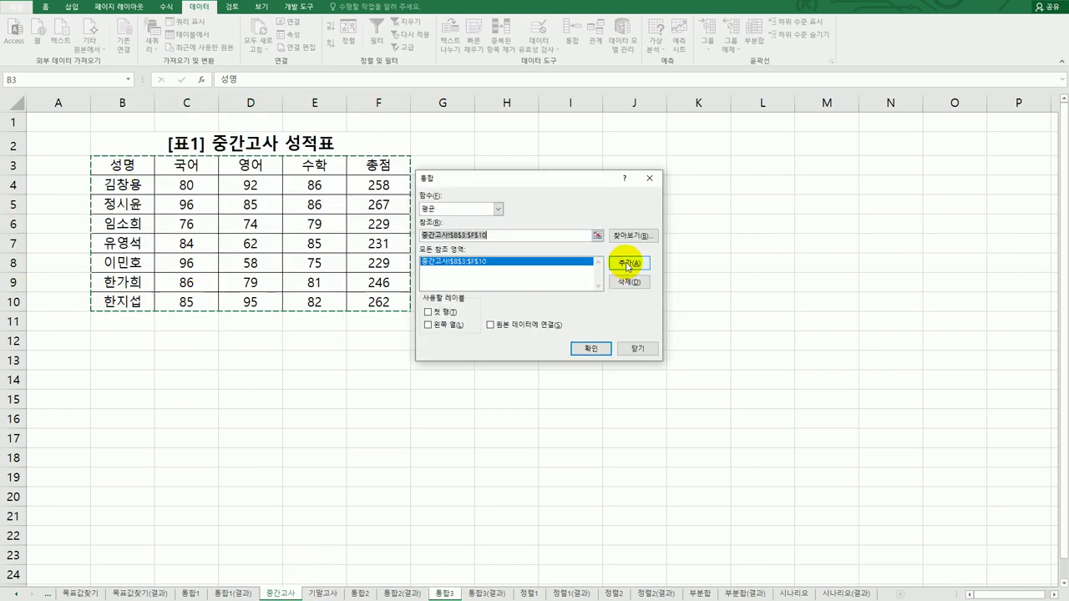
left_click(321, 594)
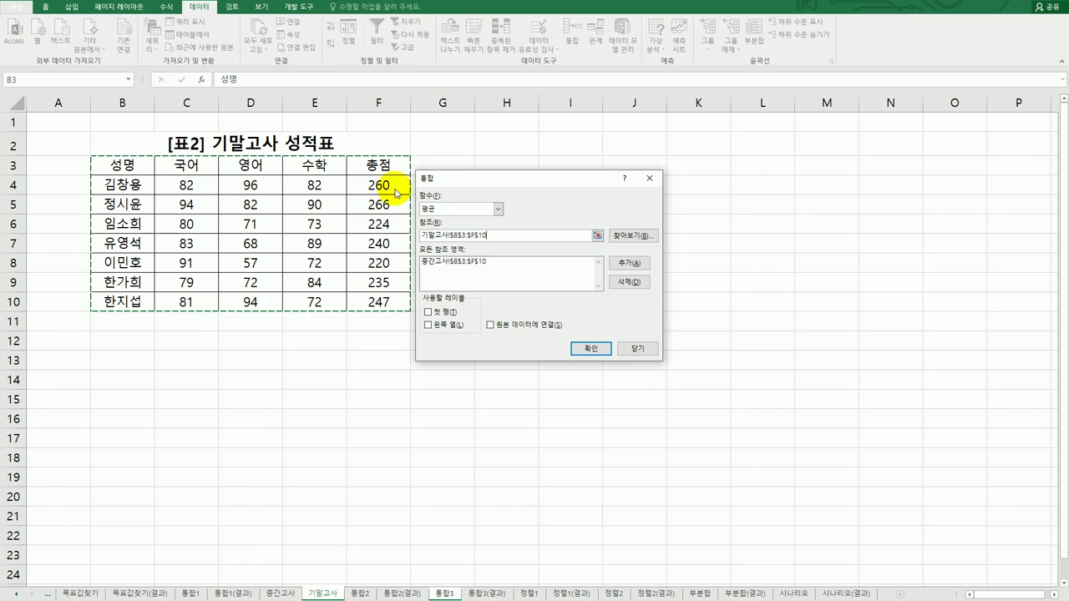
left_click(625, 264)
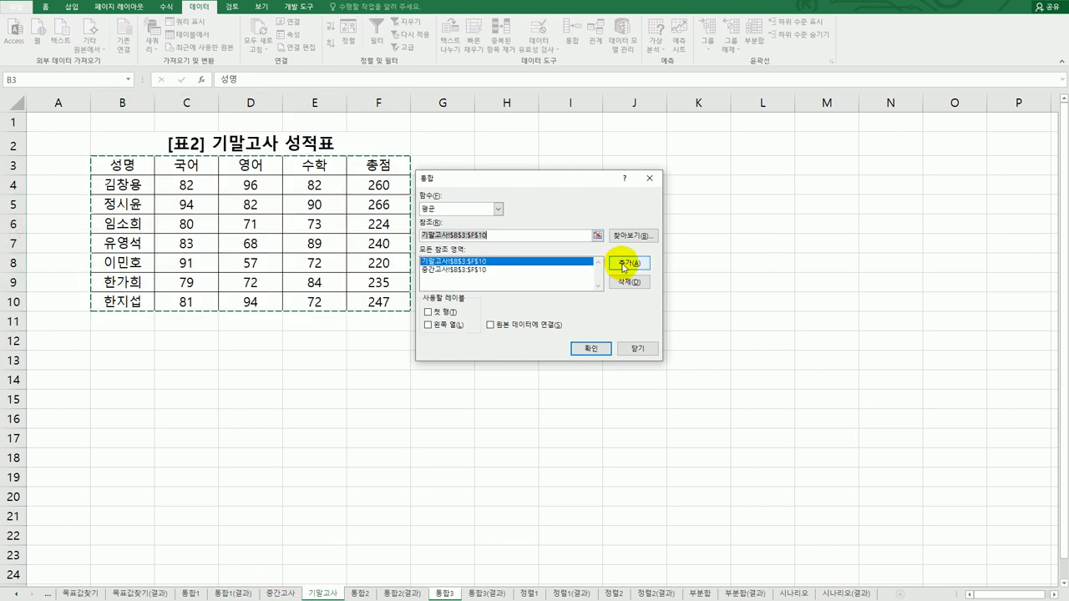
Use the first row (첫 행) and left column (왼쪽 열) as labels, link to the source data (원본 데이터에 연결), and run the 통합3 consolidation.
left_click(444, 314)
left_click(443, 327)
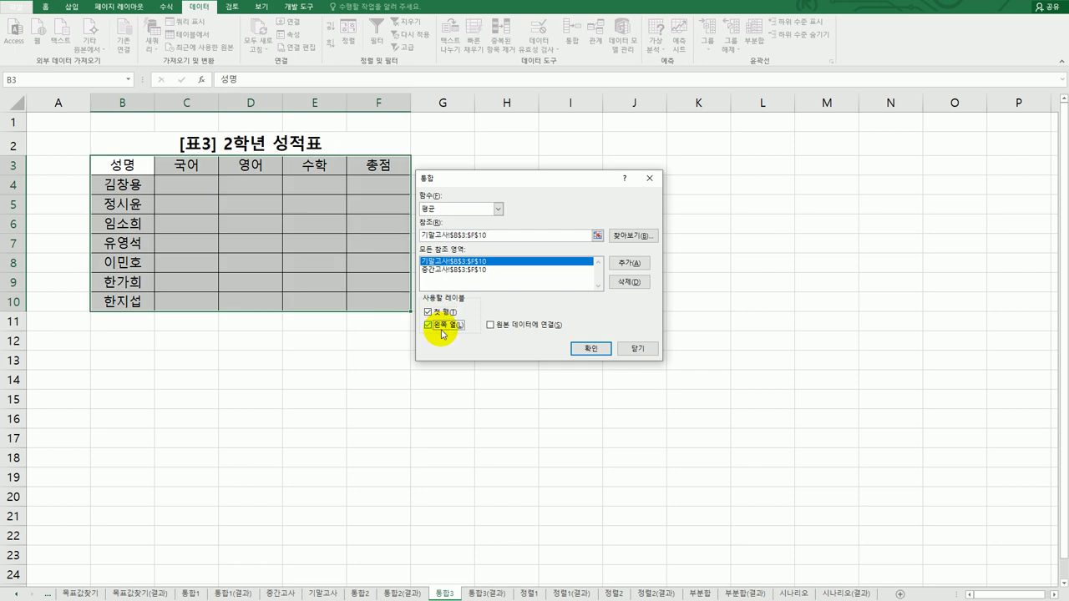
left_click(507, 330)
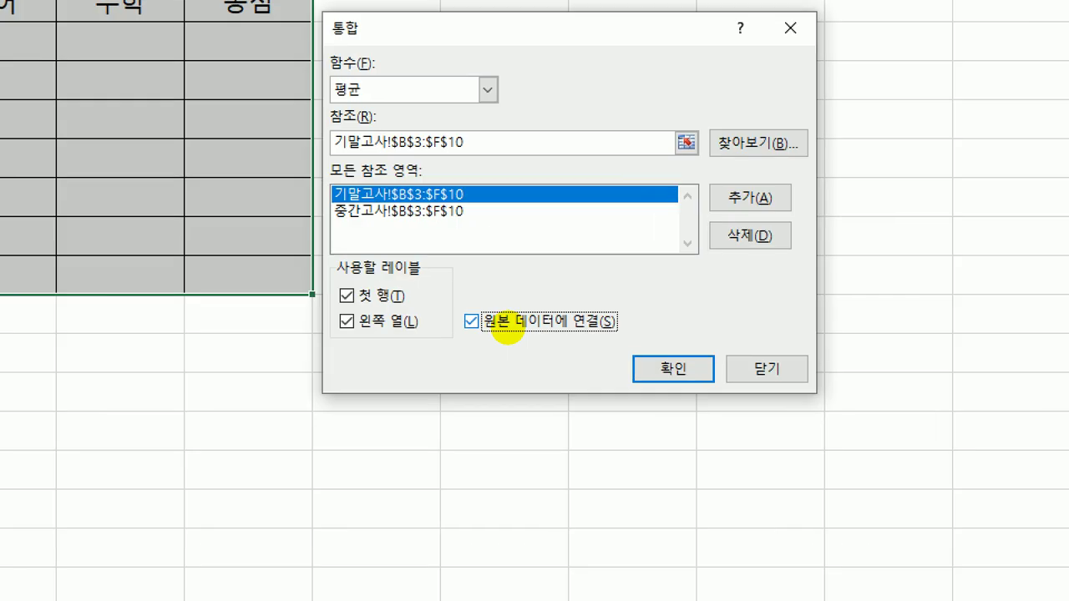
mouse_move(589, 343)
left_mouse_down()
mouse_move(522, 359)
mouse_move(467, 292)
mouse_move(550, 362)
left_mouse_up()
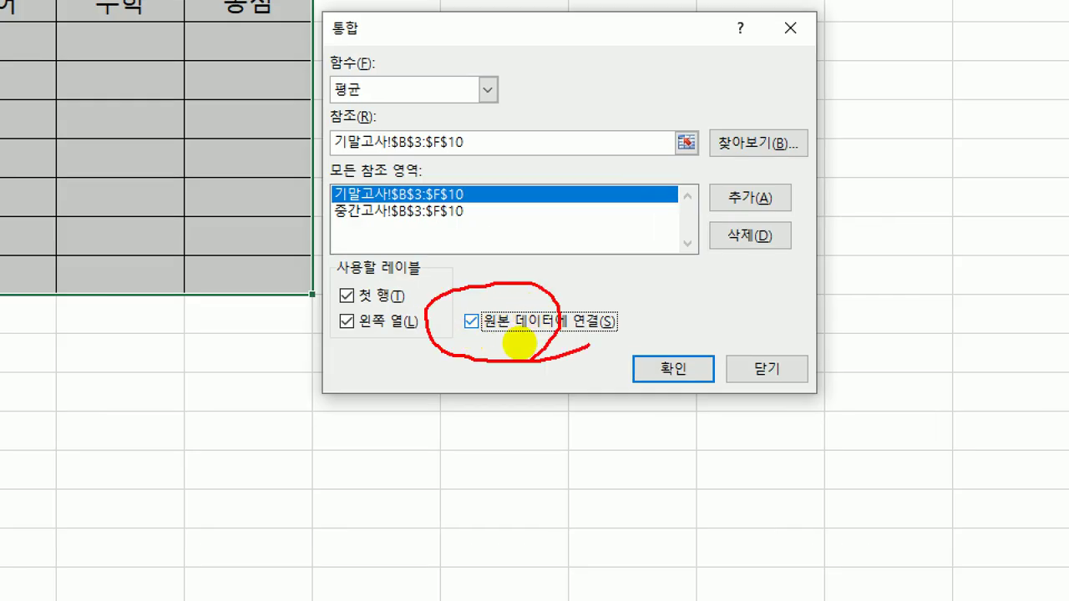
mouse_move(343, 204)
left_mouse_down()
mouse_move(367, 206)
mouse_move(351, 194)
mouse_move(369, 171)
left_mouse_up()
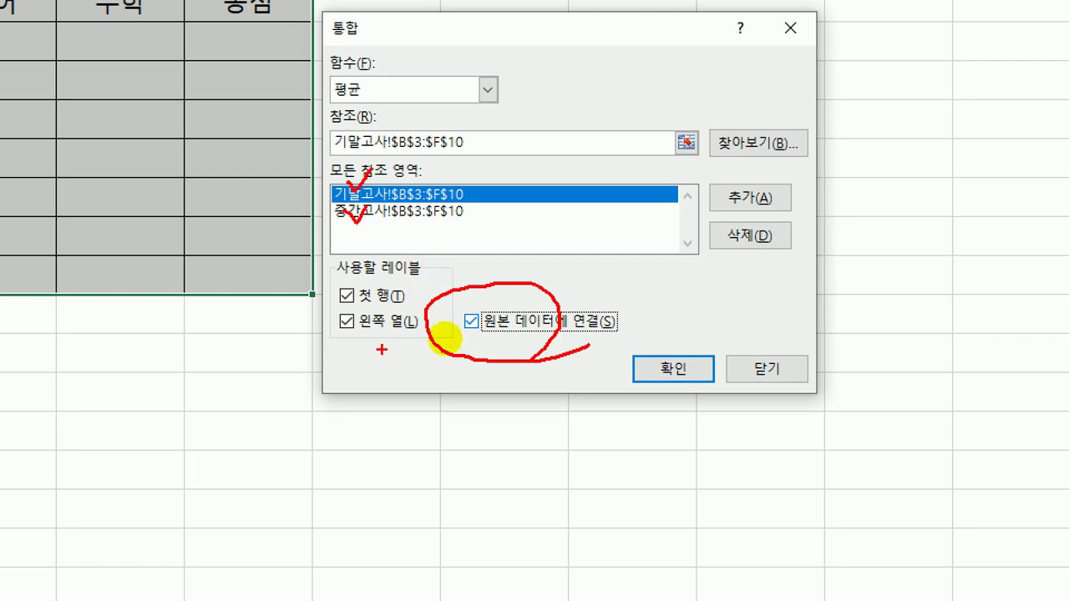
mouse_move(389, 342)
left_mouse_down()
mouse_move(418, 334)
mouse_move(381, 286)
mouse_move(444, 352)
left_mouse_up()
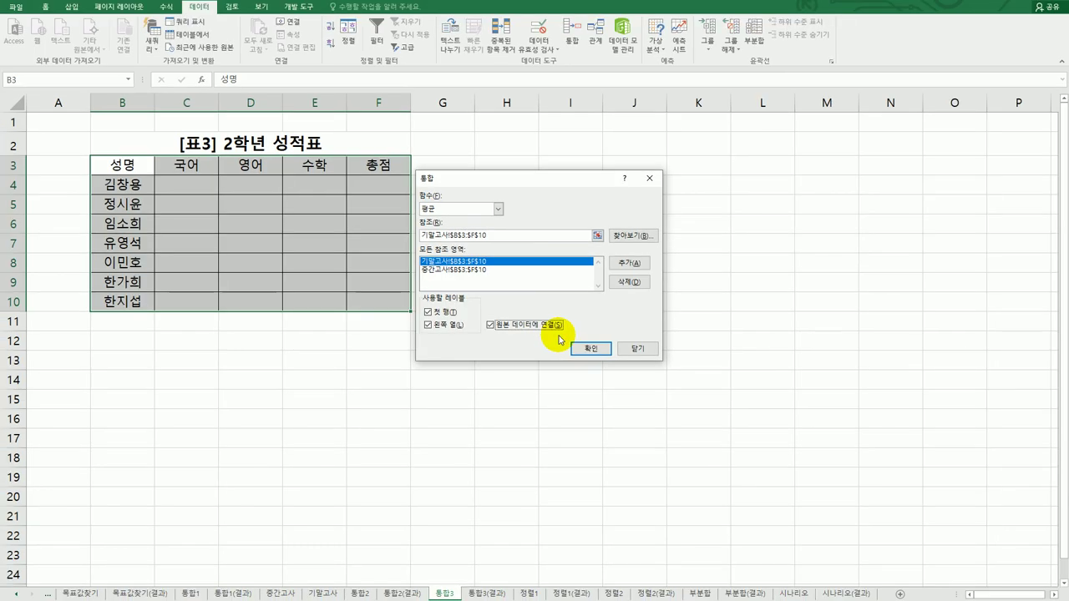
left_click(673, 368)
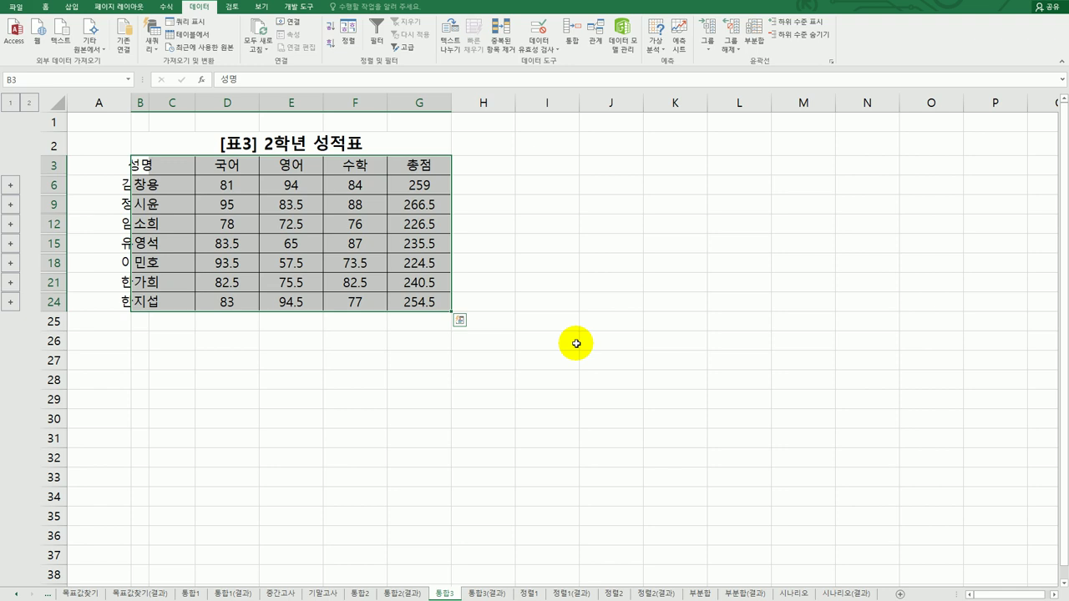
left_click(576, 343)
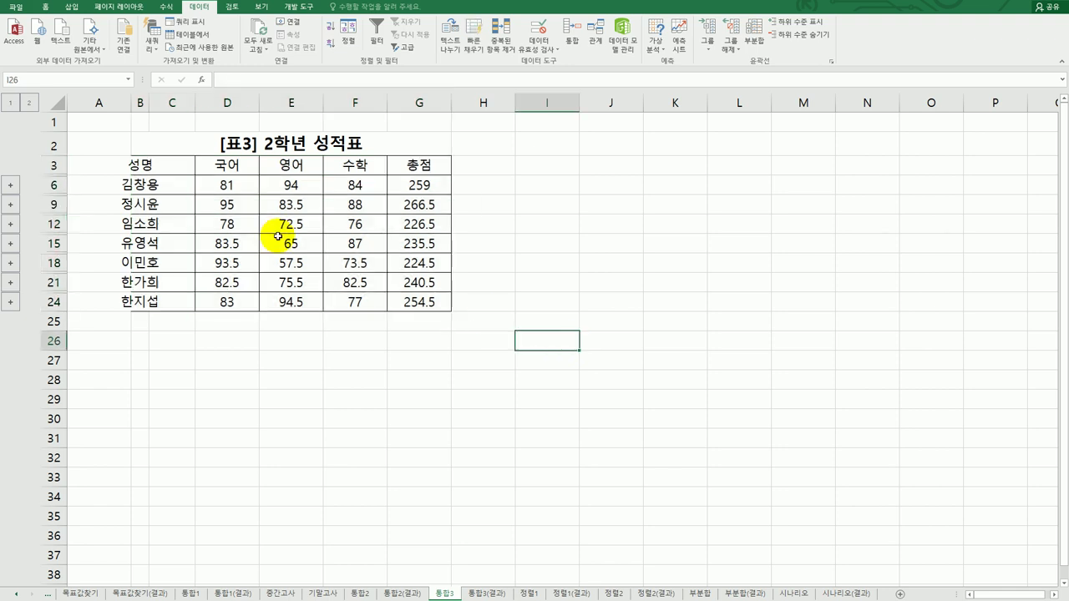
Autofit column B on 통합3 to the names and select the whole empty column C.
double_click(150, 104)
left_click_drag(212, 168, 210, 291)
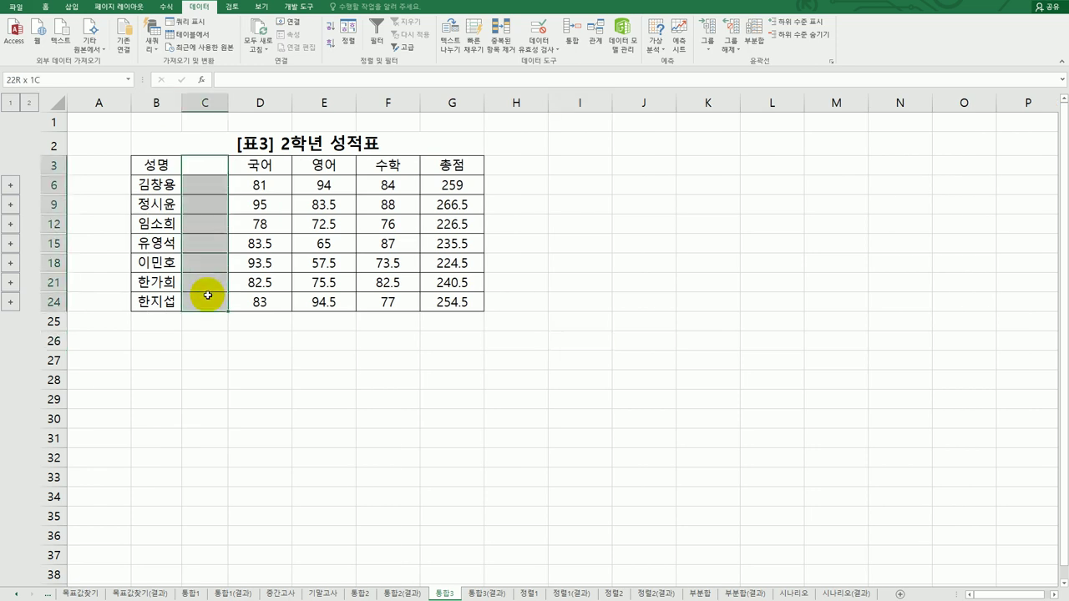
left_click(206, 104)
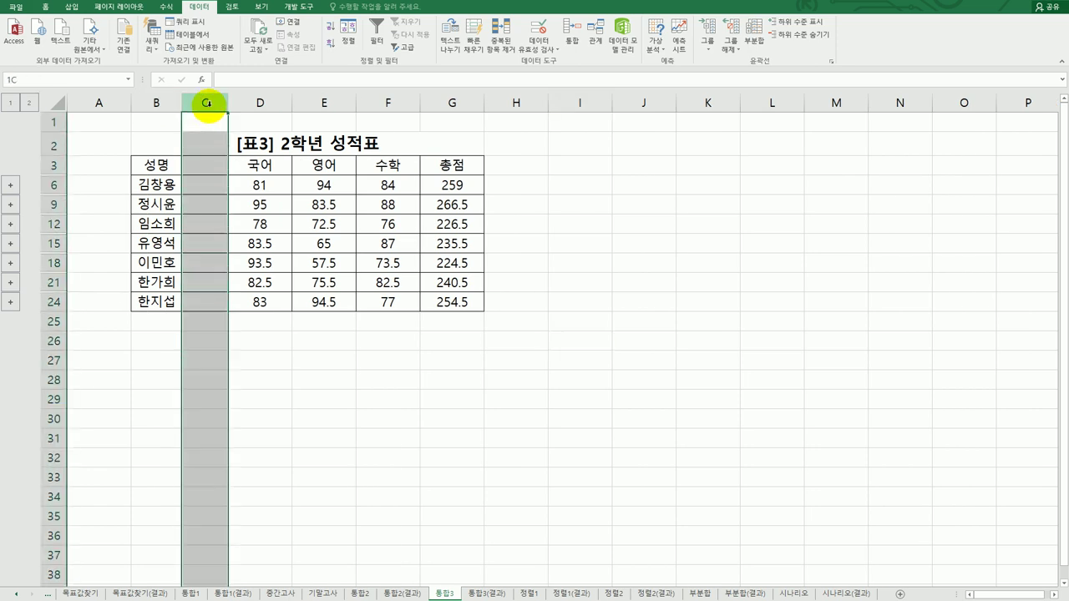
Expand the first outline group on 통합3, widen column C to fit the 분석작업 text, and collapse the group.
left_click(10, 187)
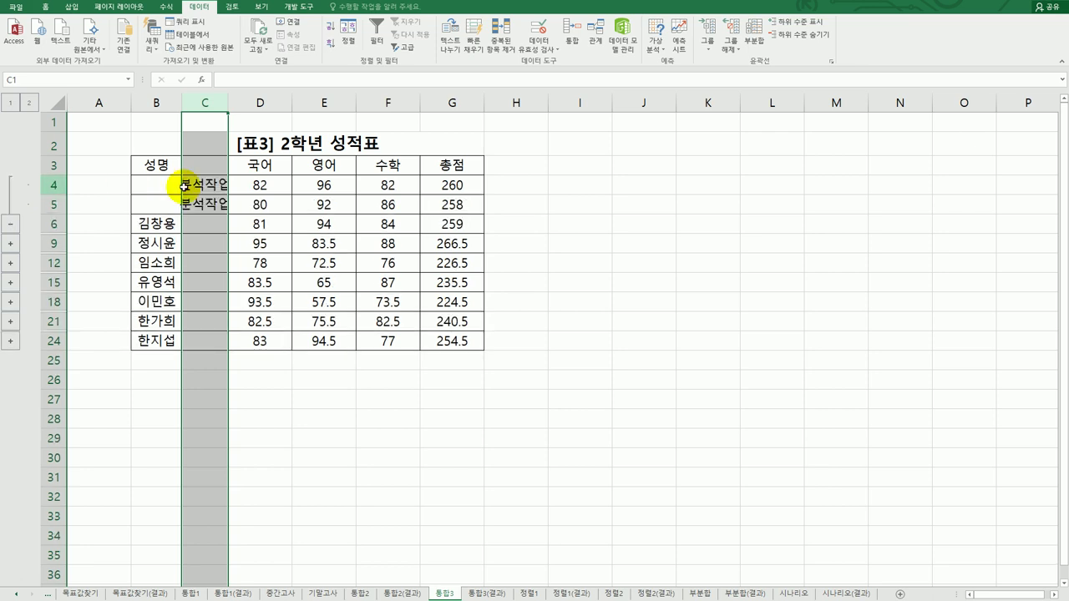
left_click(208, 203)
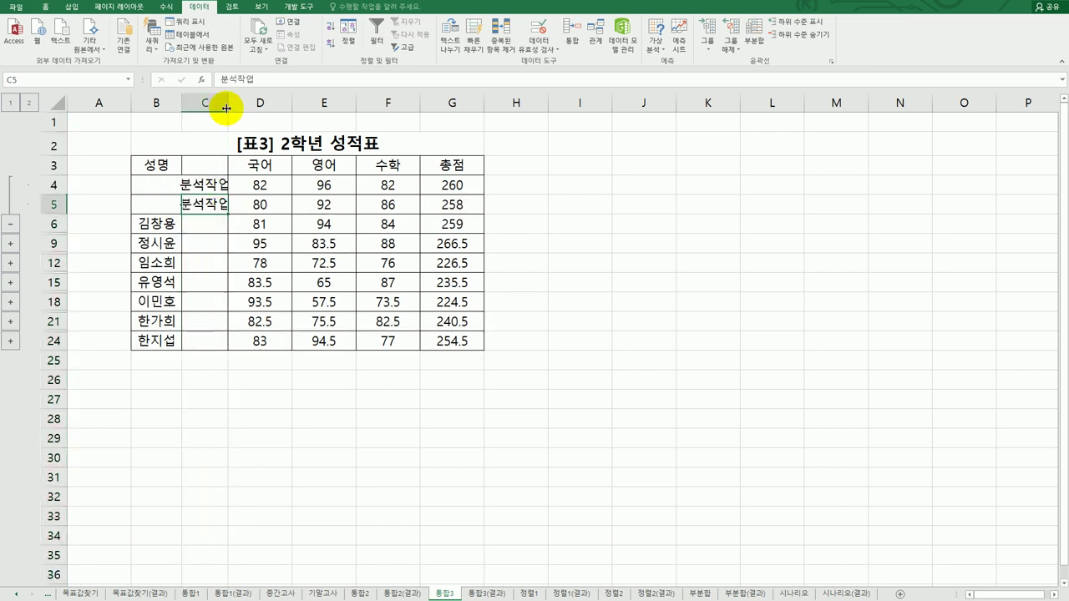
left_click_drag(228, 101, 246, 102)
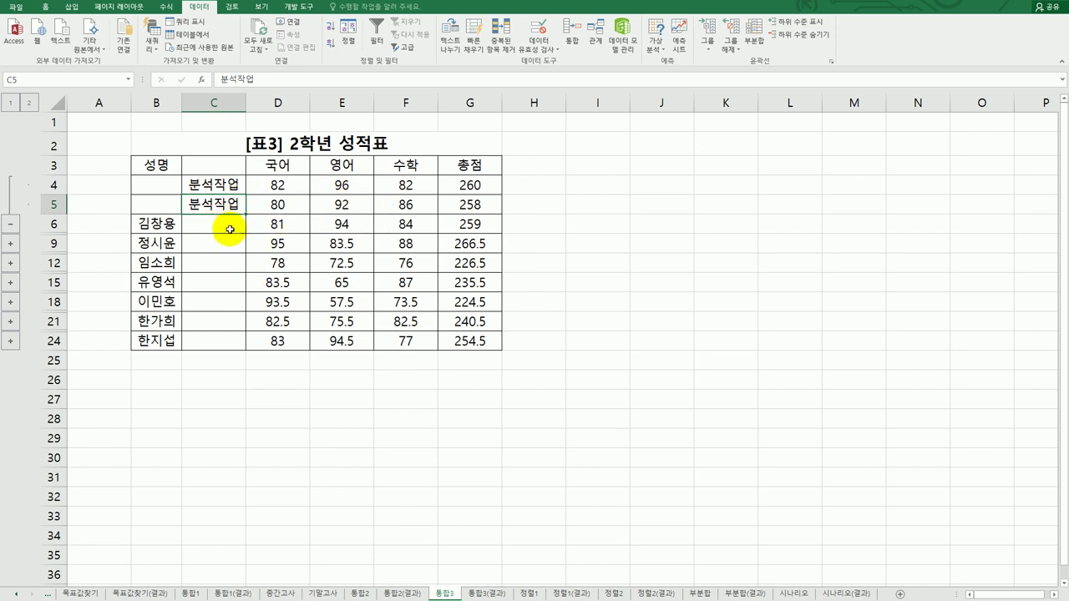
left_click(11, 224)
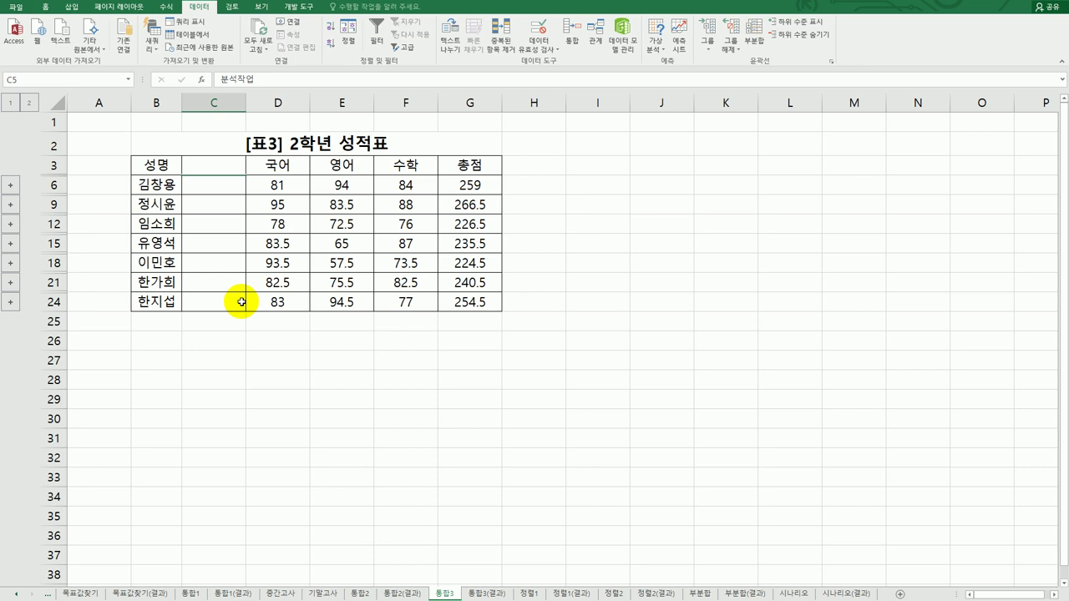
Delete the extra column C between 성명 and 국어 in [표3] on 통합3.
left_click_drag(219, 188, 405, 309)
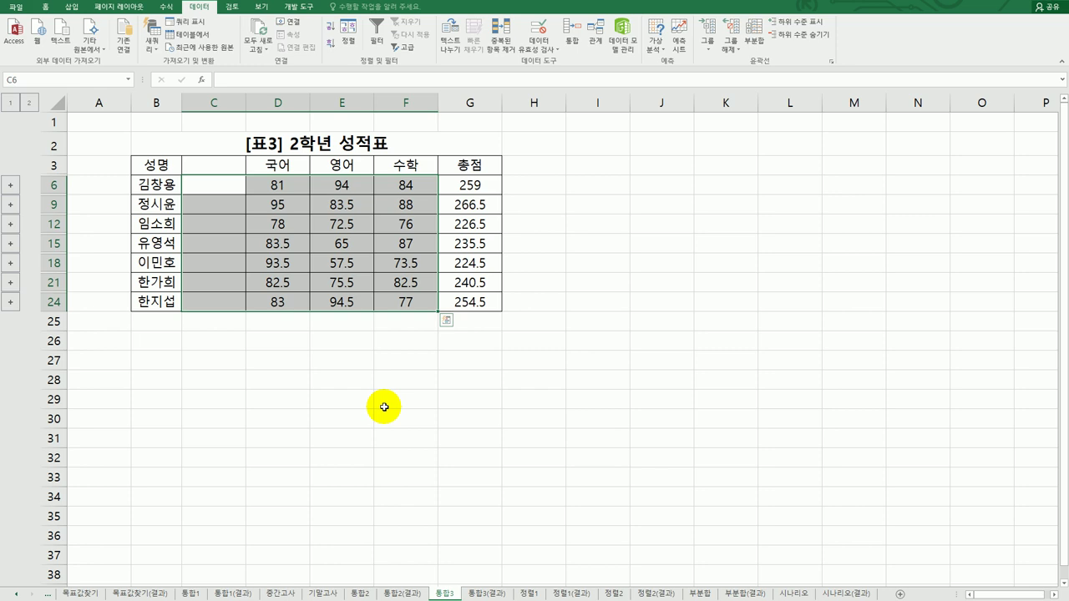
left_click(384, 407)
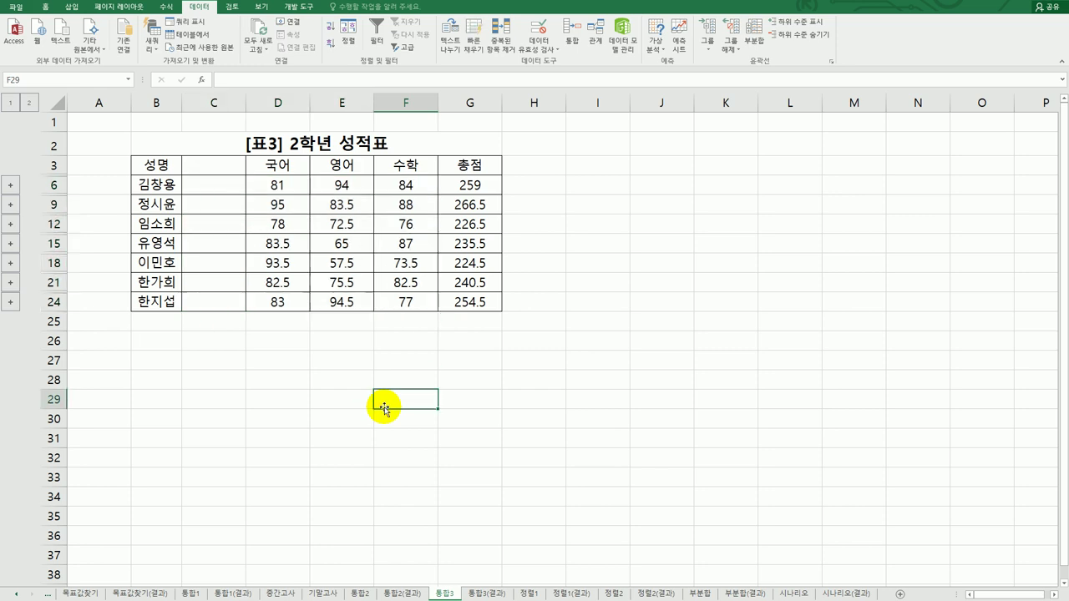
left_click(213, 103)
right_click(213, 102)
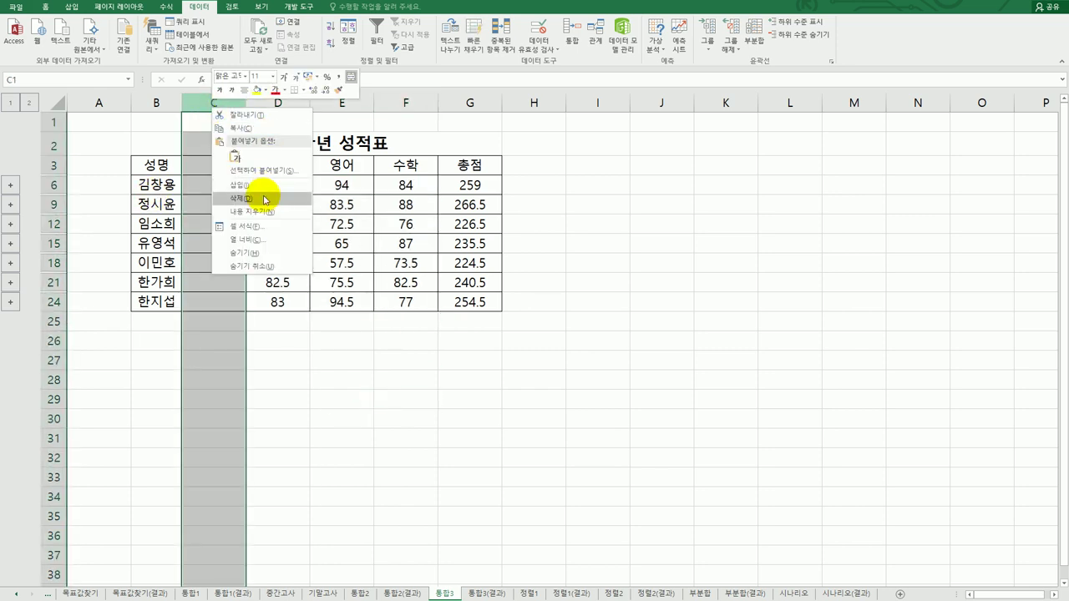
left_click(270, 203)
left_click(277, 282)
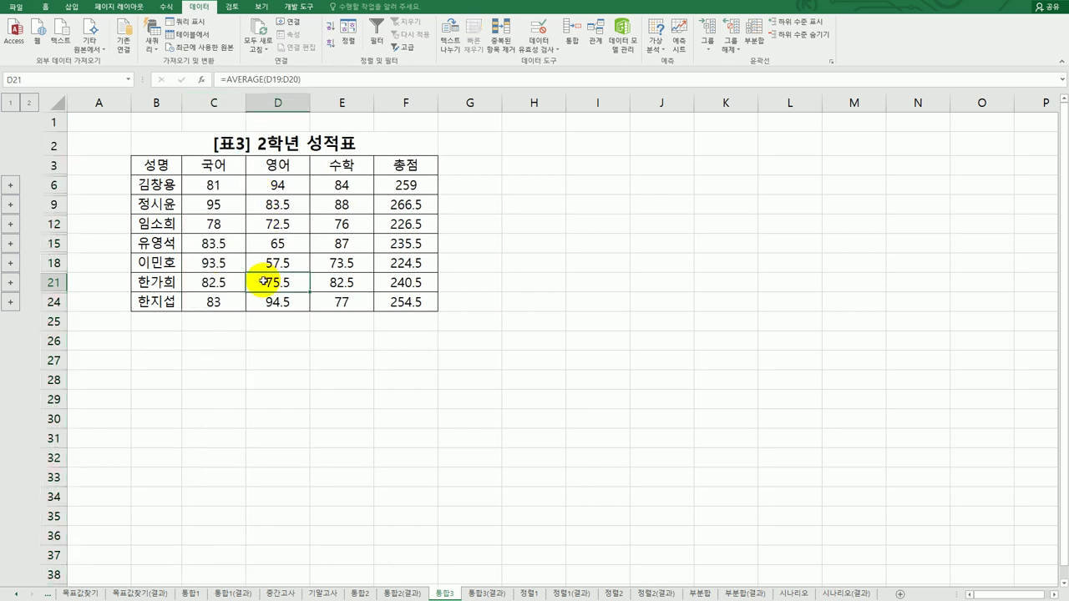
Examine the average formulas in [표3] on 통합3 and the source rows in its first outline group, leaving the group collapsed.
left_click(383, 301)
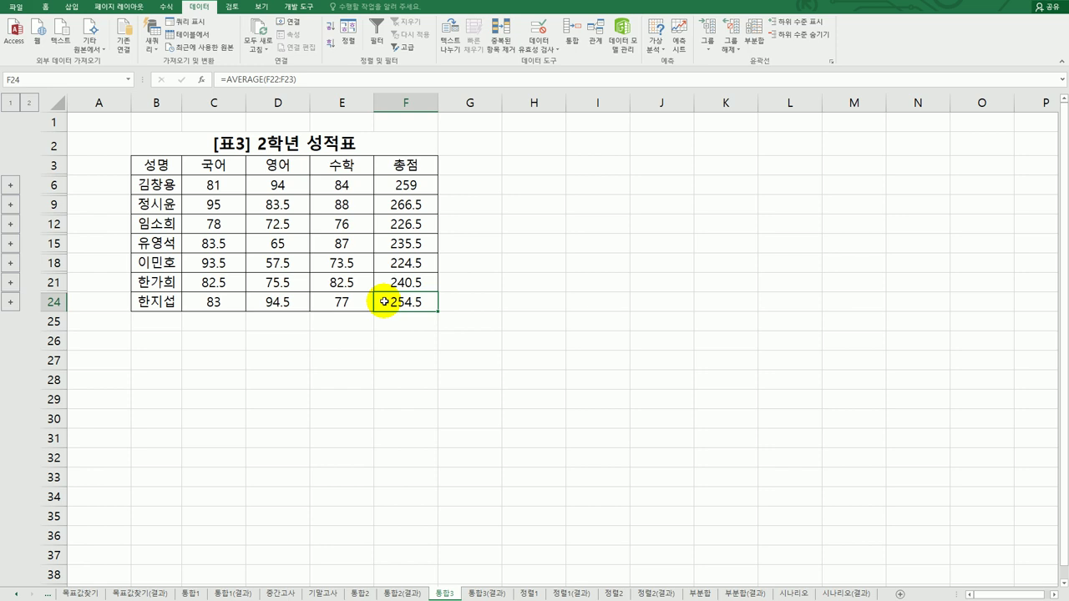
left_click_drag(213, 185, 375, 298)
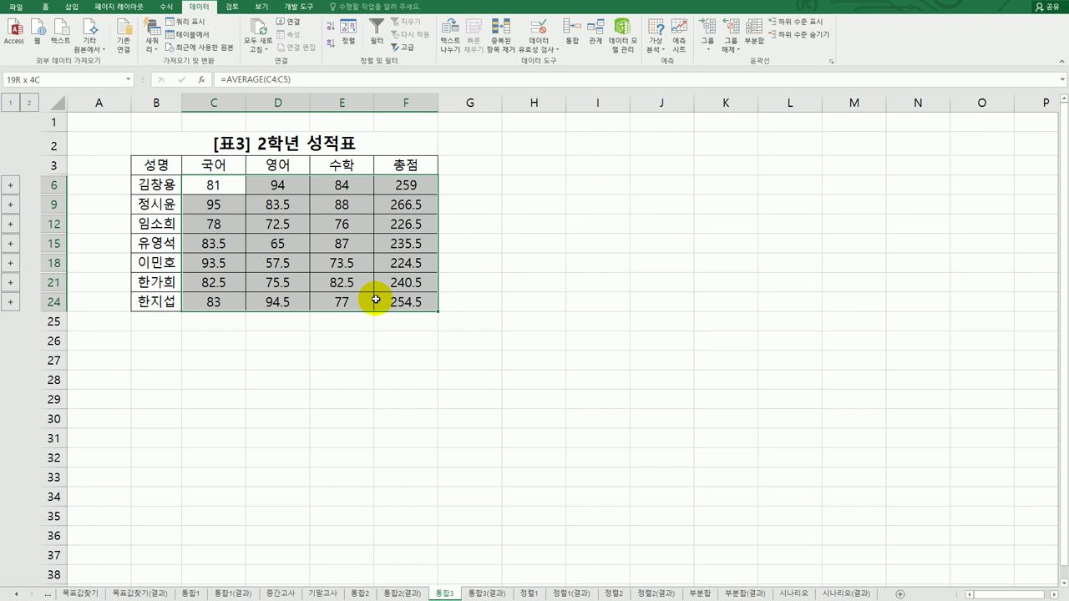
left_click_drag(376, 299, 376, 299)
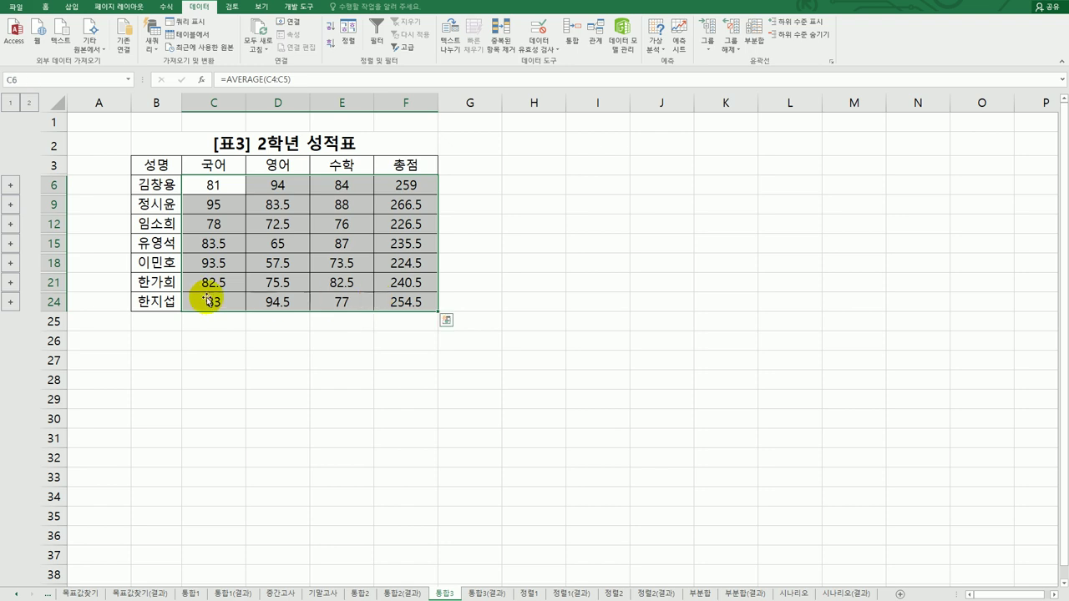
left_click(10, 185)
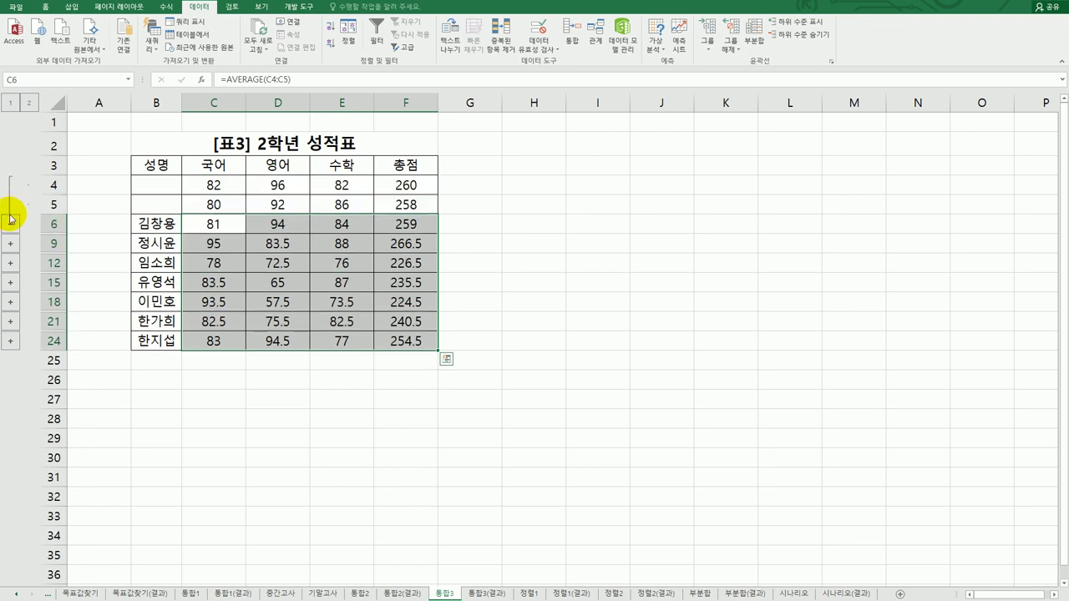
left_click(11, 224)
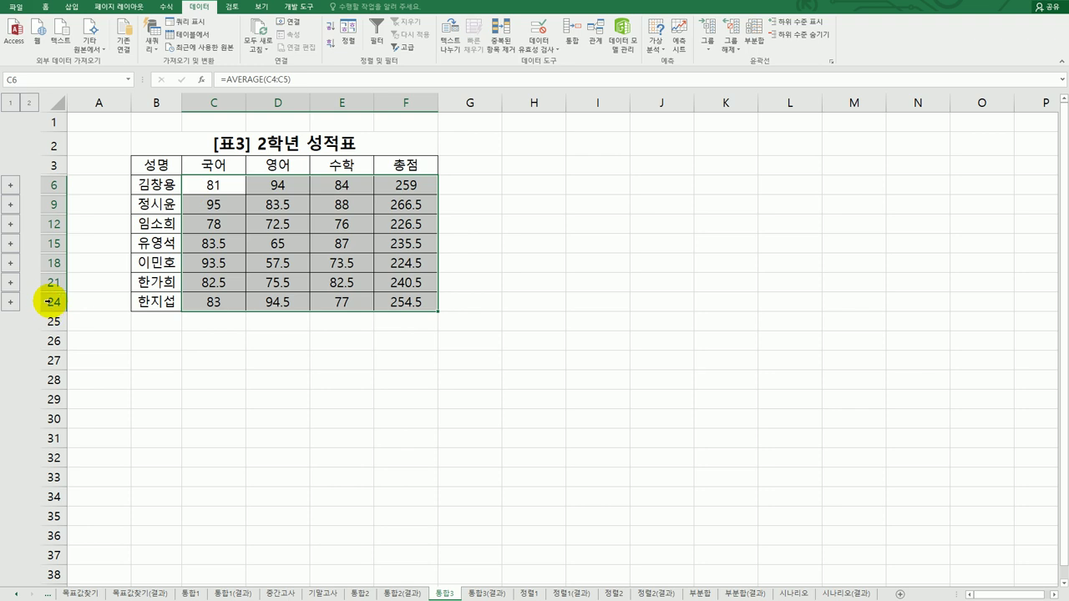
left_click(391, 301)
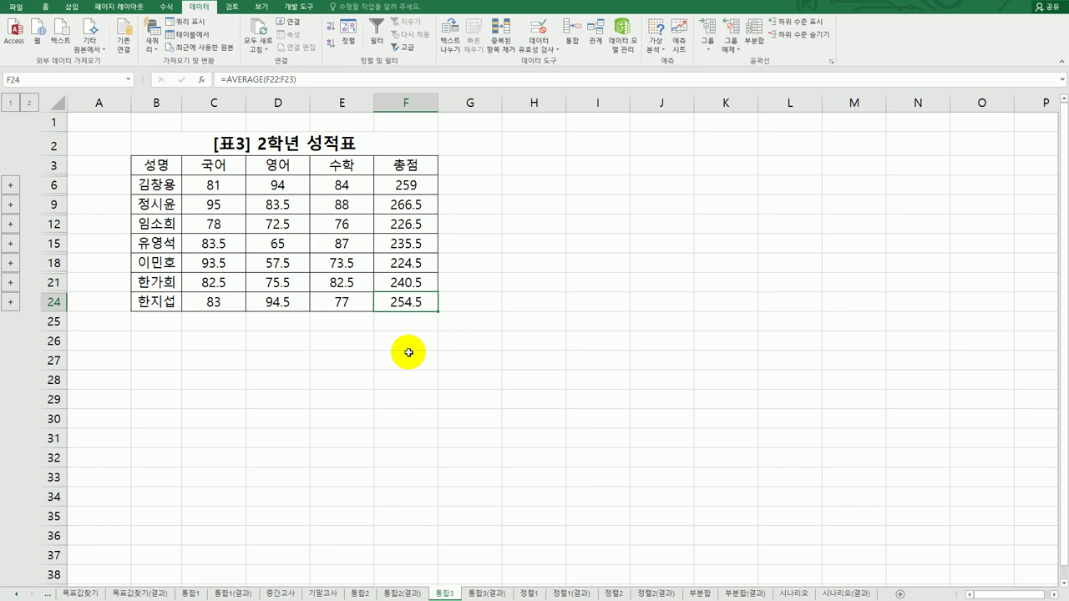
Compare the consolidated [표3] on 통합3 with the finished version on 통합3(결과).
left_click(487, 593)
left_click(436, 593)
left_click(480, 592)
left_click(451, 593)
left_click(485, 593)
left_click(447, 593)
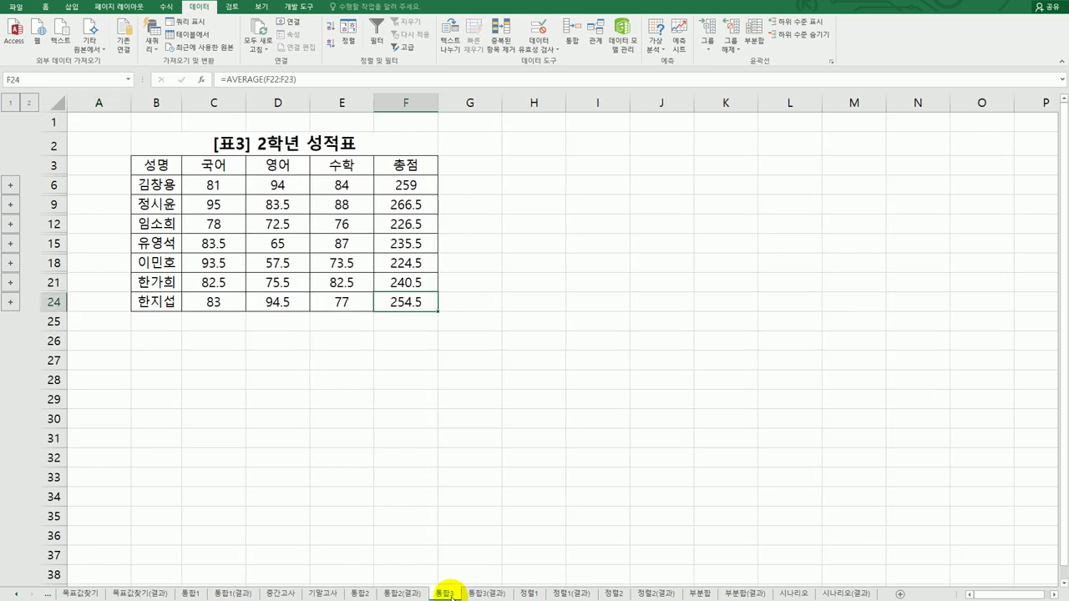
Set the first student's 국어 score in C4 on the 중간고사 sheet to 90.
left_click(291, 594)
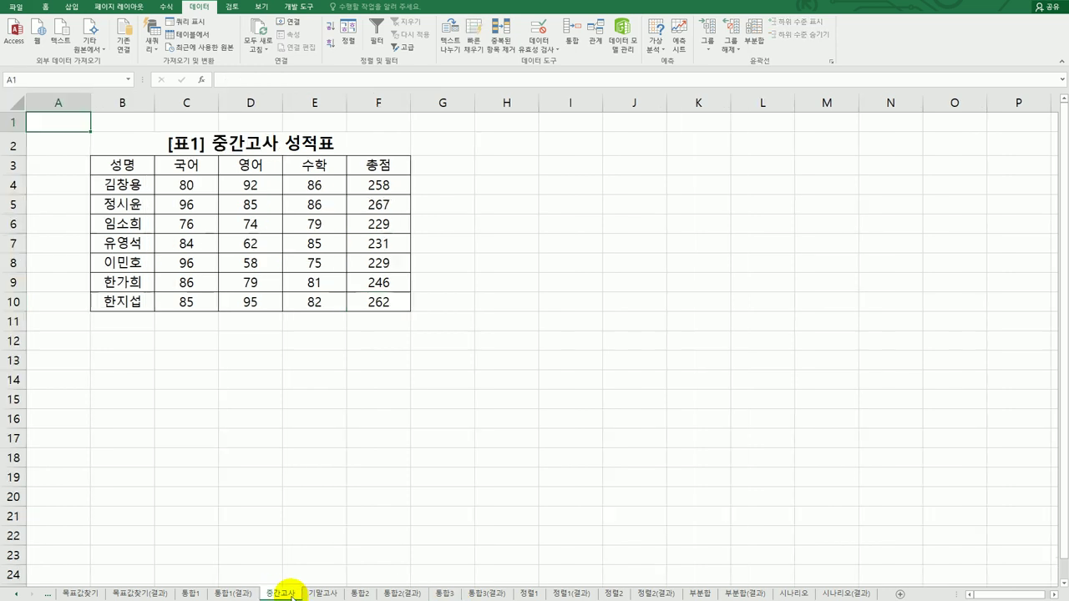
left_click(478, 478)
left_click(187, 191)
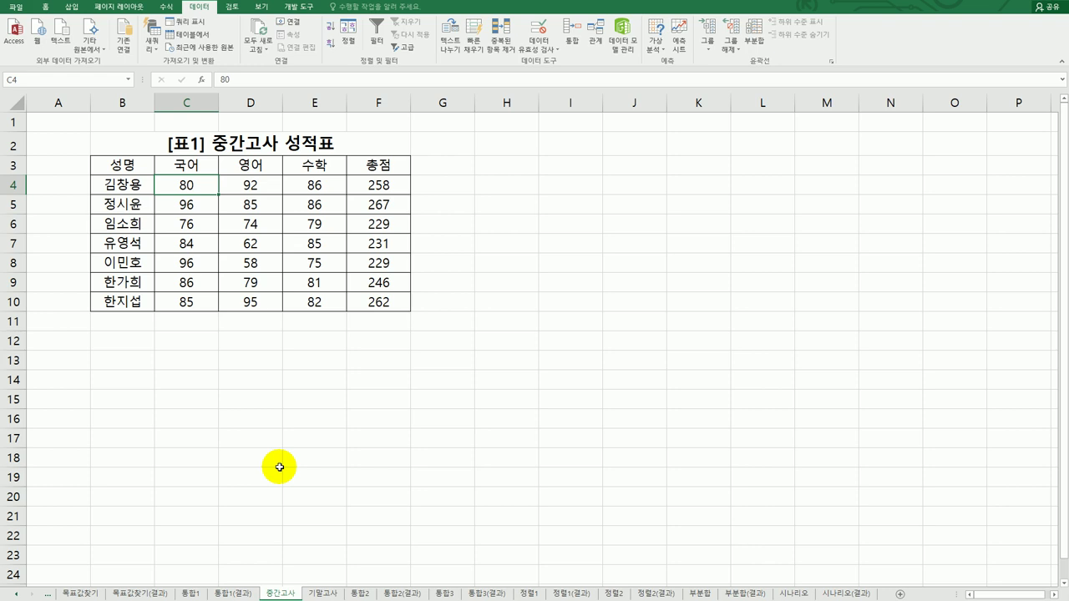
left_click(359, 594)
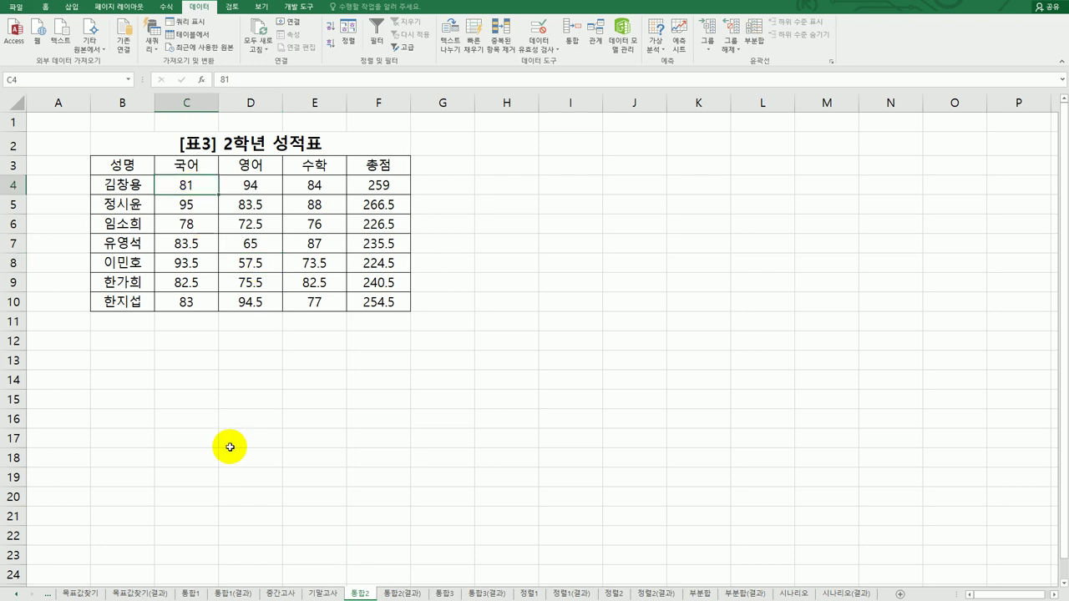
left_click(276, 594)
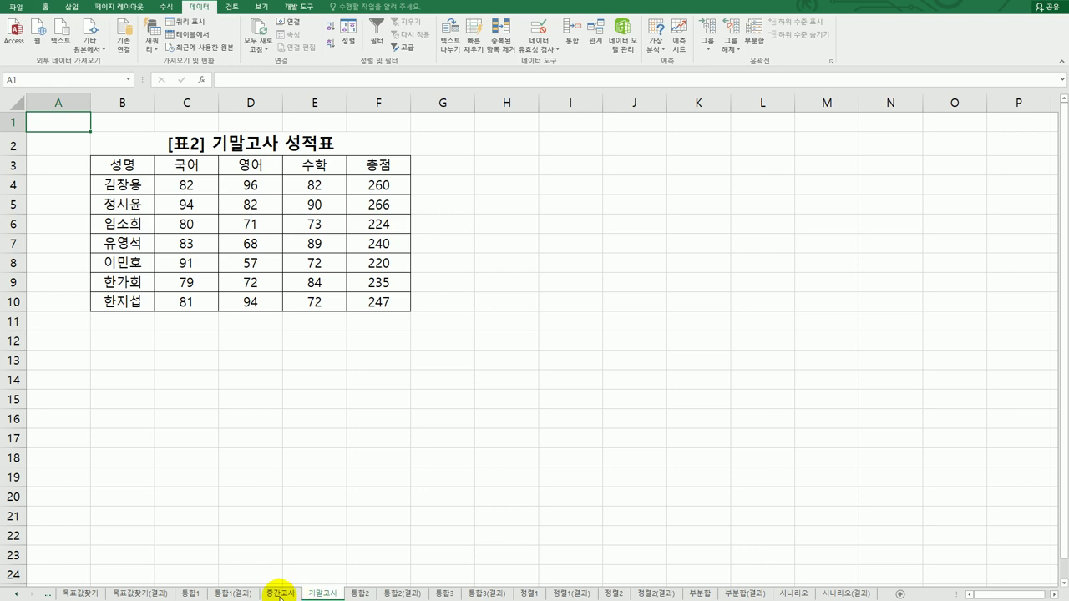
left_click(278, 594)
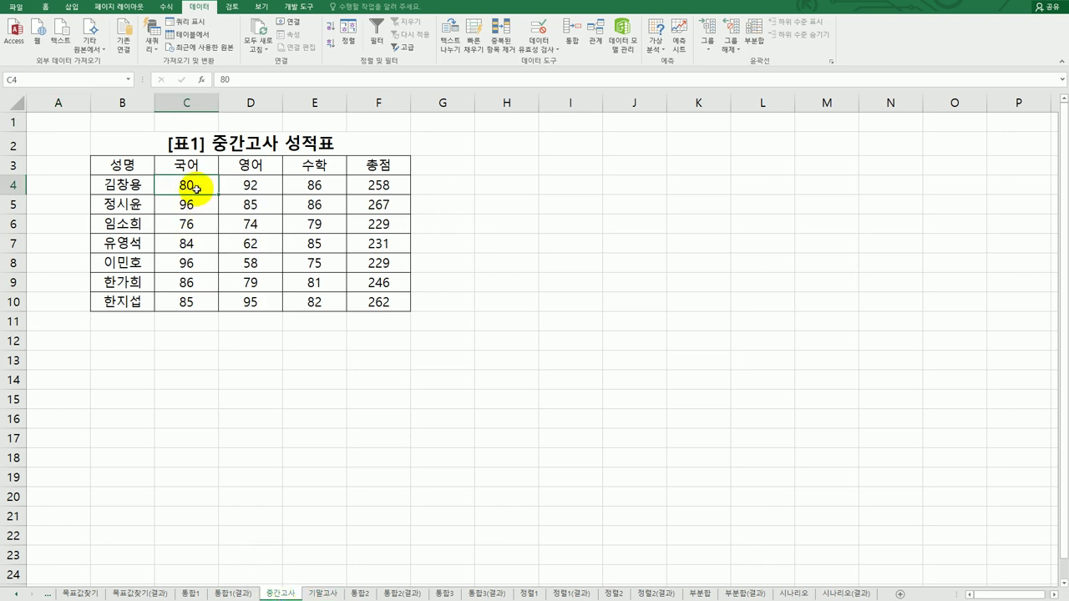
type("90")
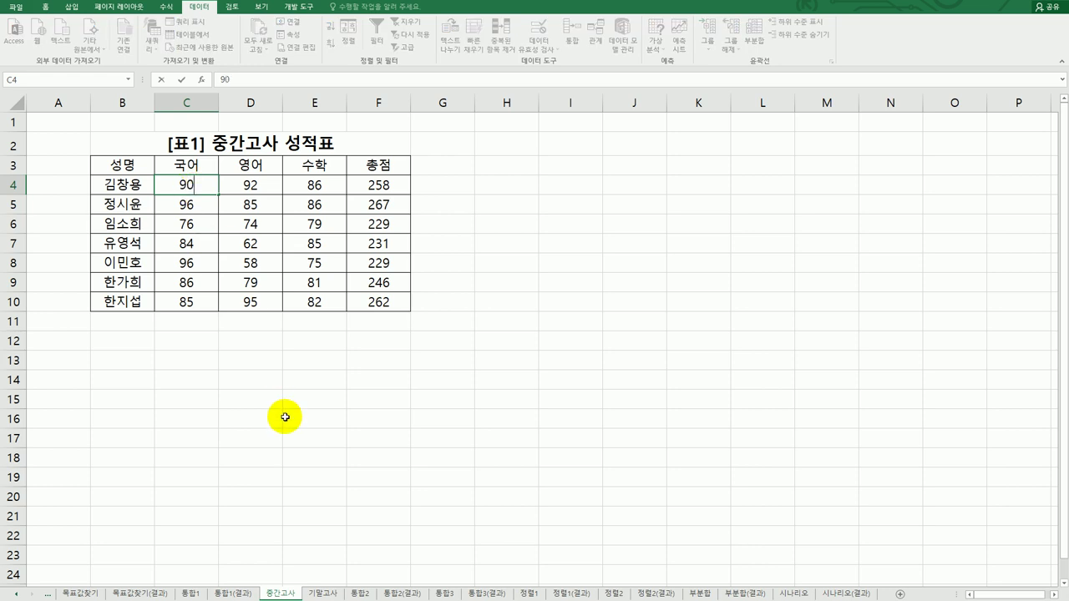
left_click(285, 417)
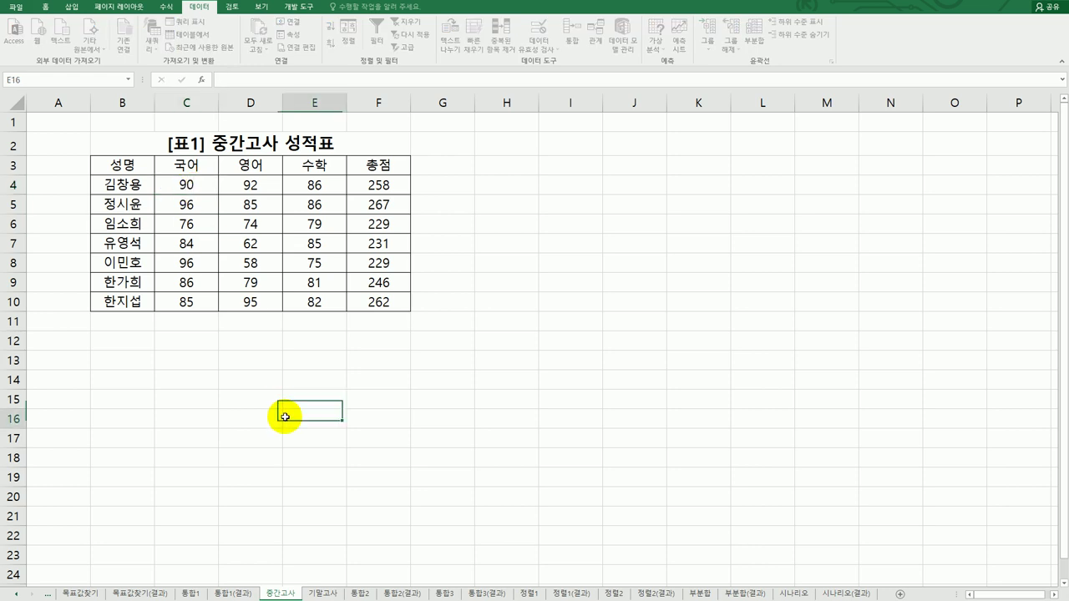
Compare the first student's 국어 average on the unlinked 통합2 sheet with the linked average in C6 on 통합3.
left_click(359, 591)
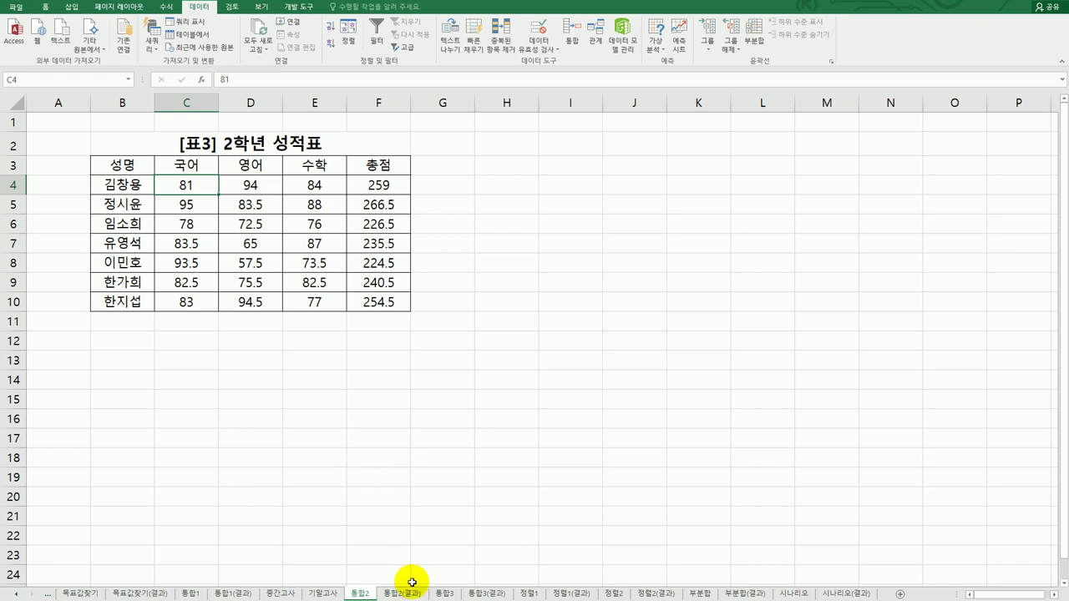
left_click(444, 593)
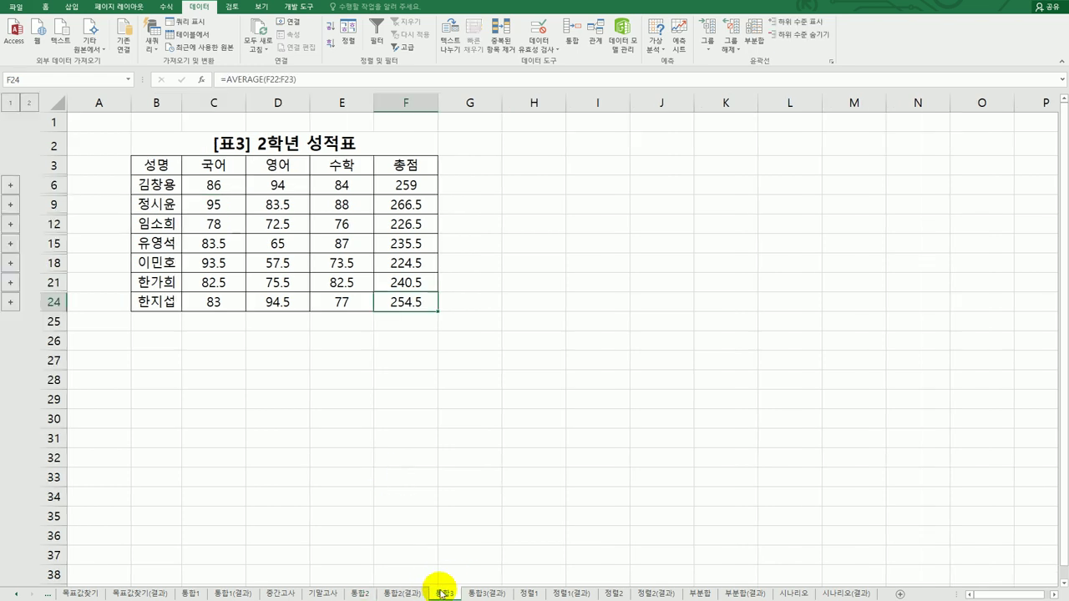
left_click(214, 183)
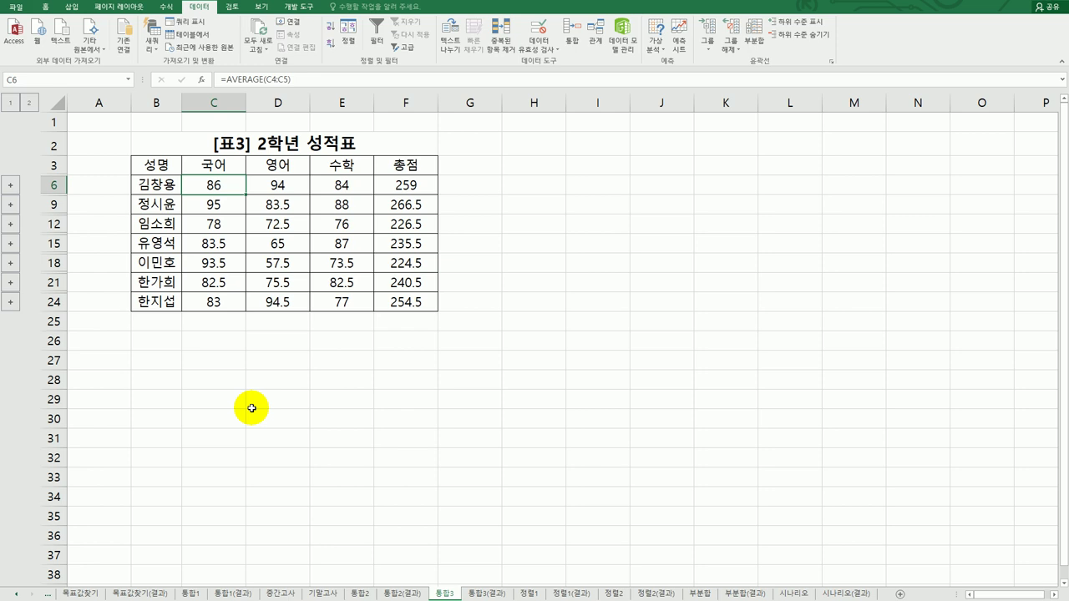
left_click(468, 377)
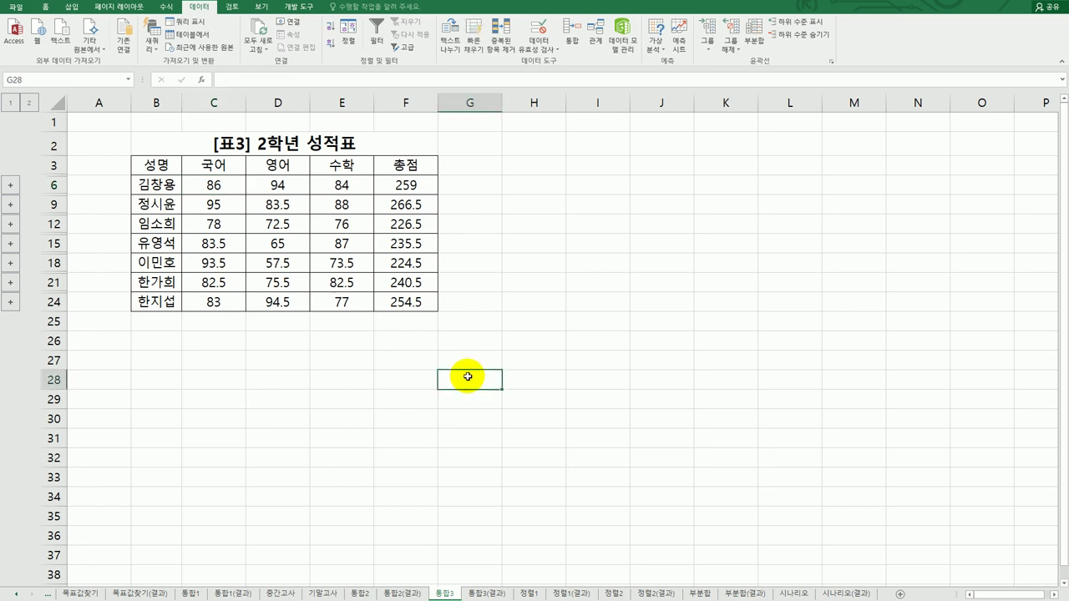